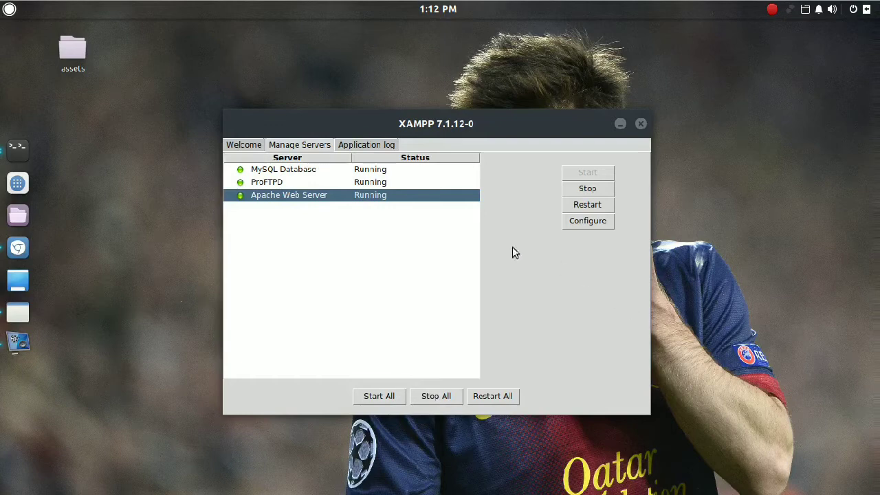
Step: Search Google for 'wordpress download' and open the official wordpress.org download page
click(19, 252)
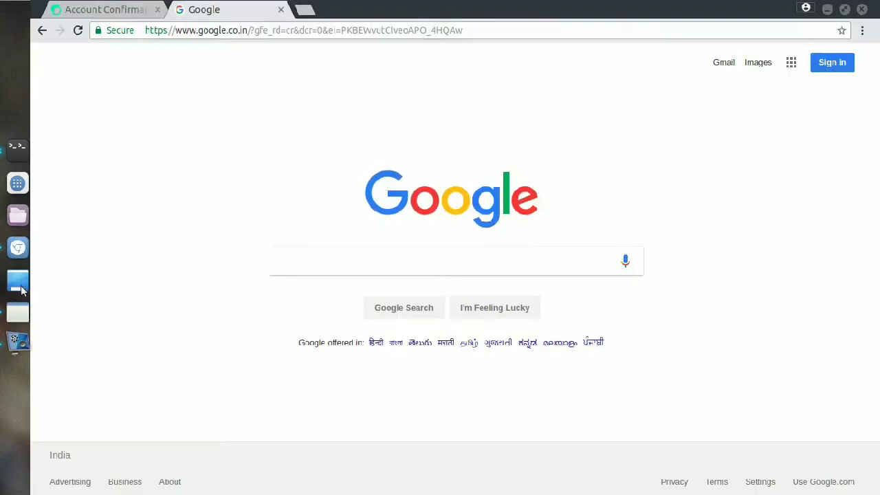
click(409, 257)
text(wor)
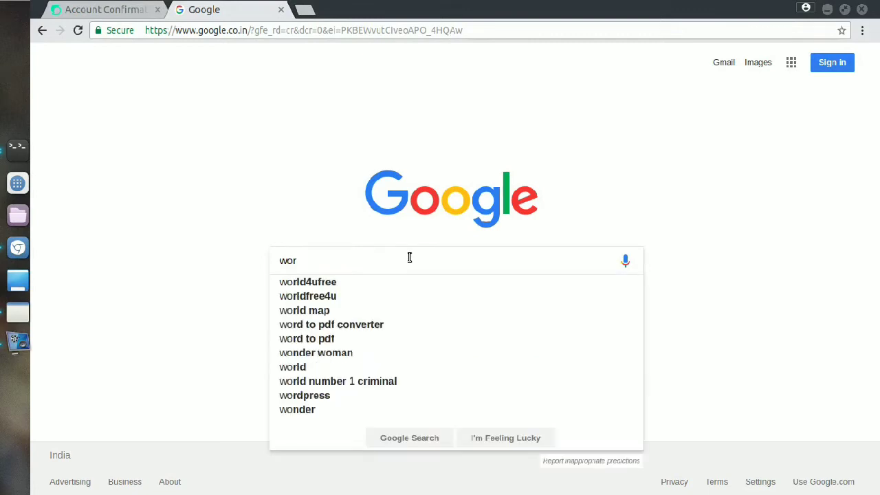
text(dpress dow)
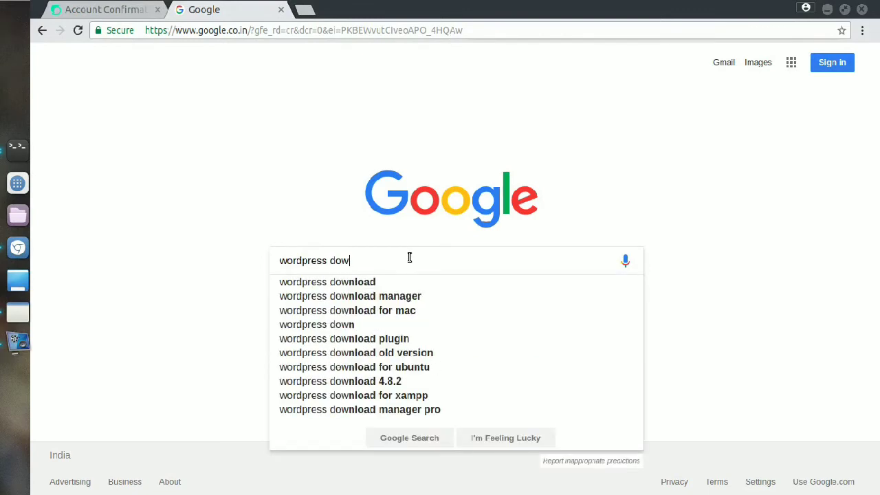
key(Down)
key(Return)
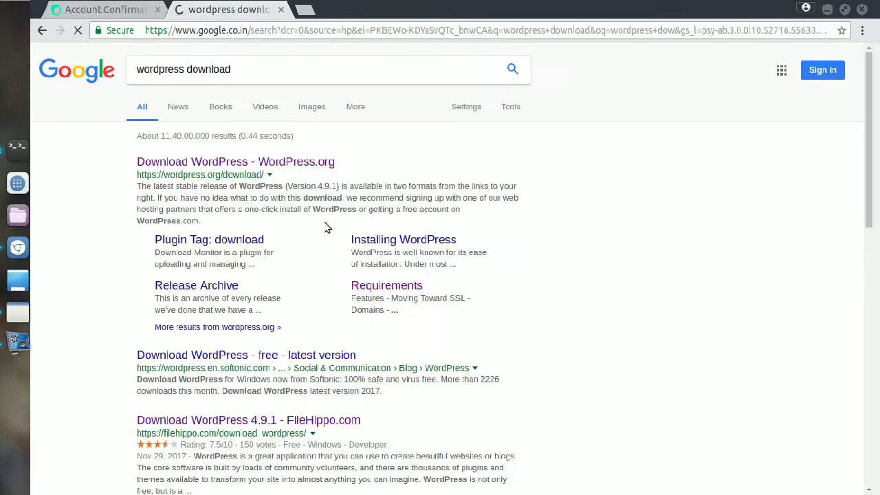
click(202, 163)
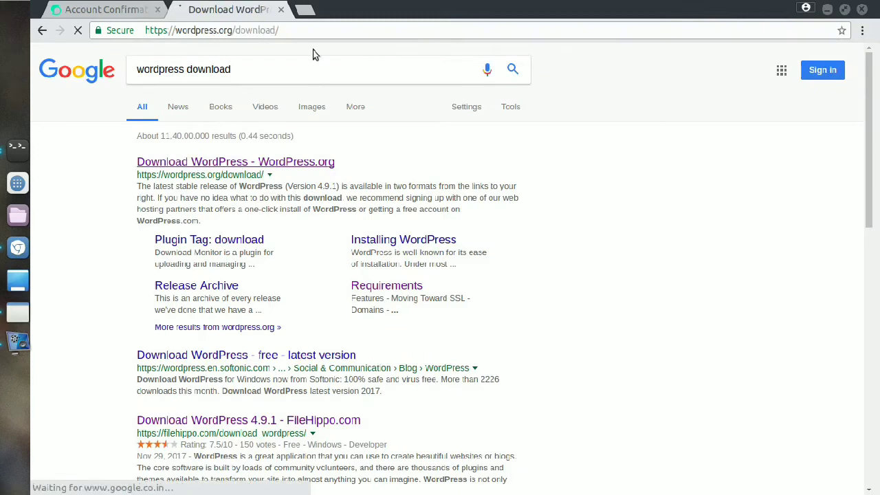
Step: Download the WordPress 4.9.1 zip and confirm it in the downloads list
click(704, 187)
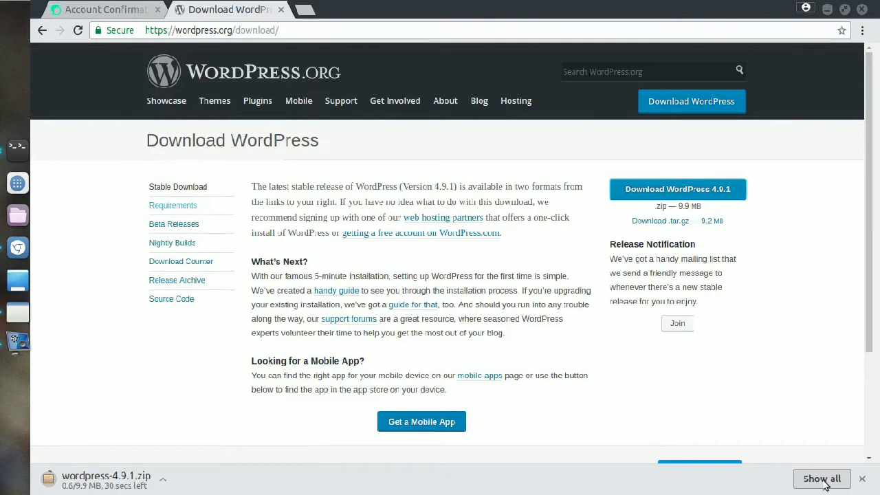
click(822, 478)
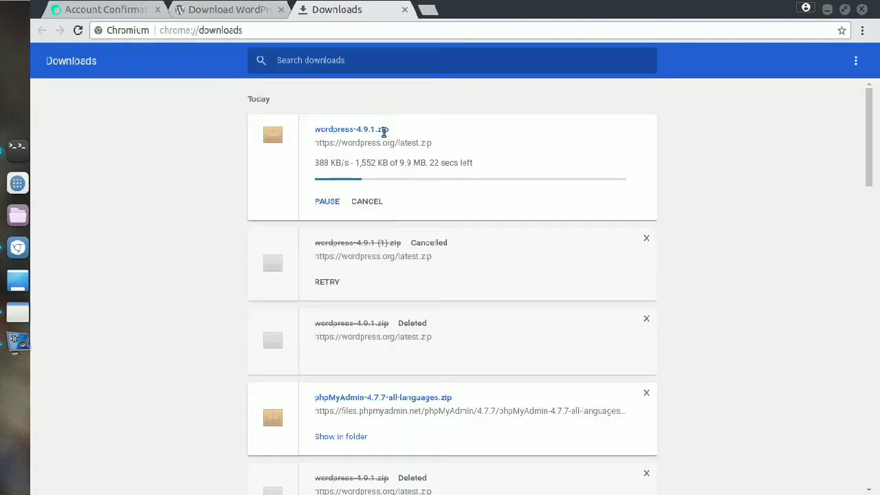
click(246, 13)
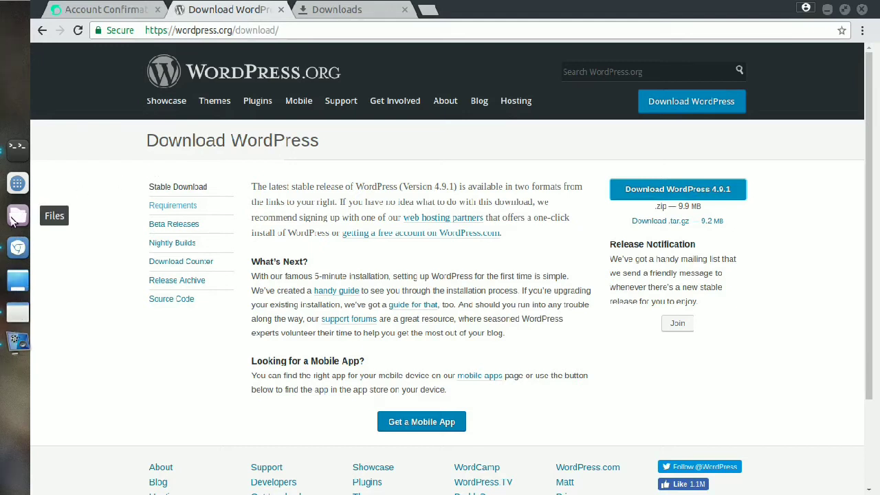
Step: Extract wordpress-4.9.1.zip in the assets folder and copy the resulting wordpress folder
click(829, 10)
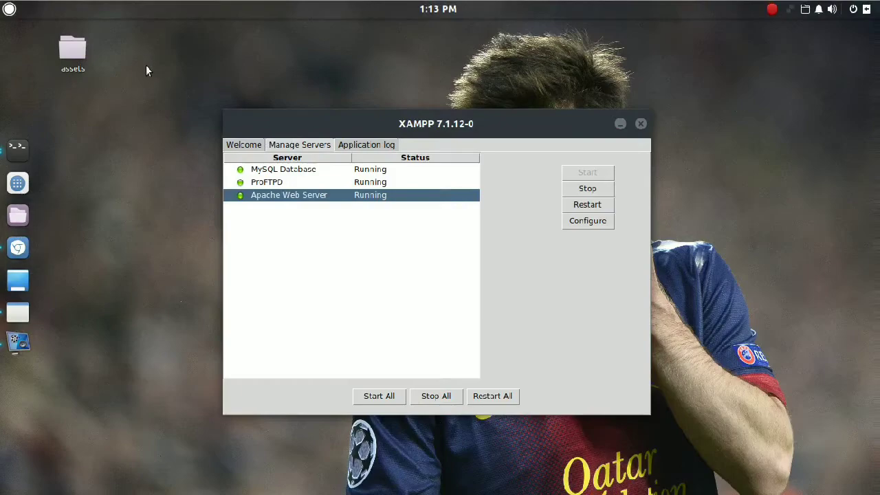
double_click(74, 51)
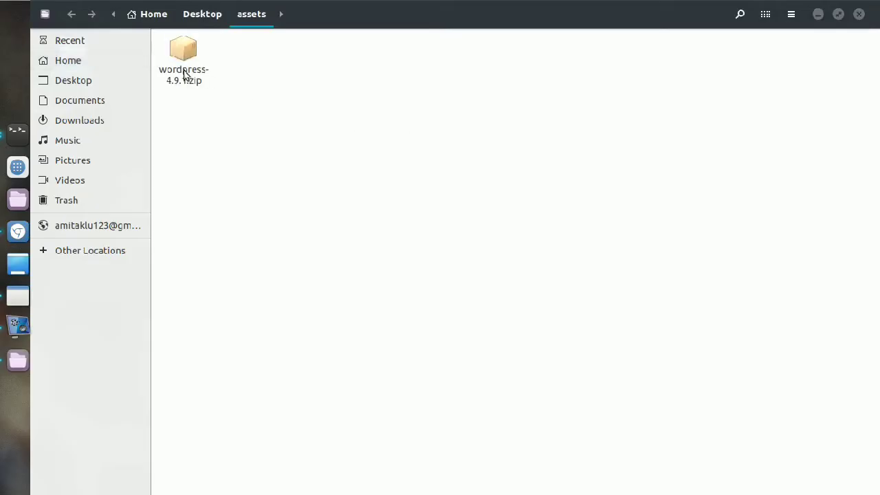
click(184, 69)
right_click(183, 70)
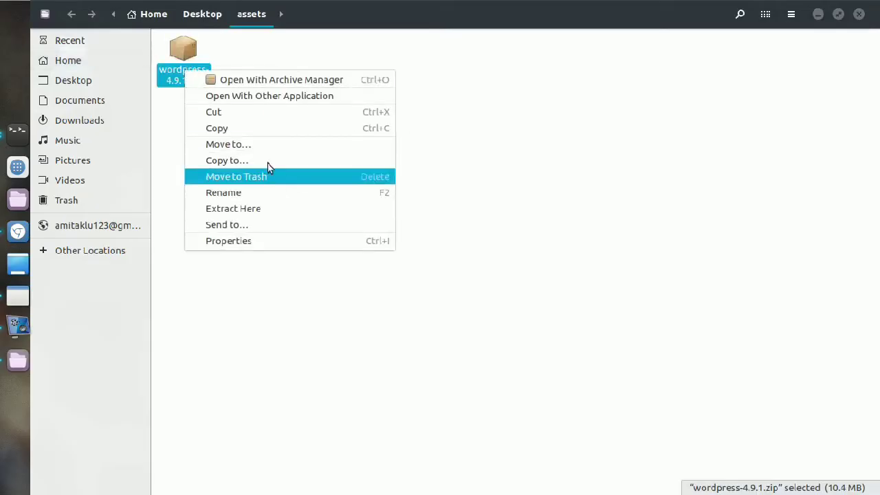
click(244, 208)
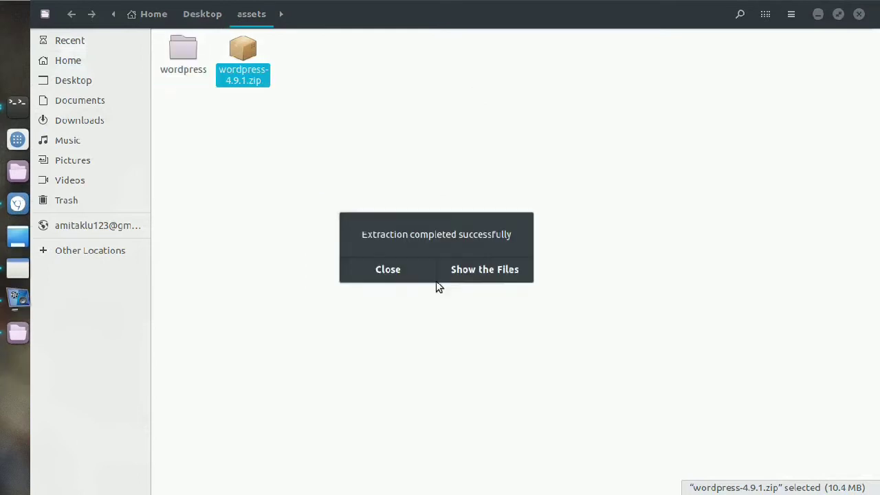
click(405, 269)
right_click(195, 58)
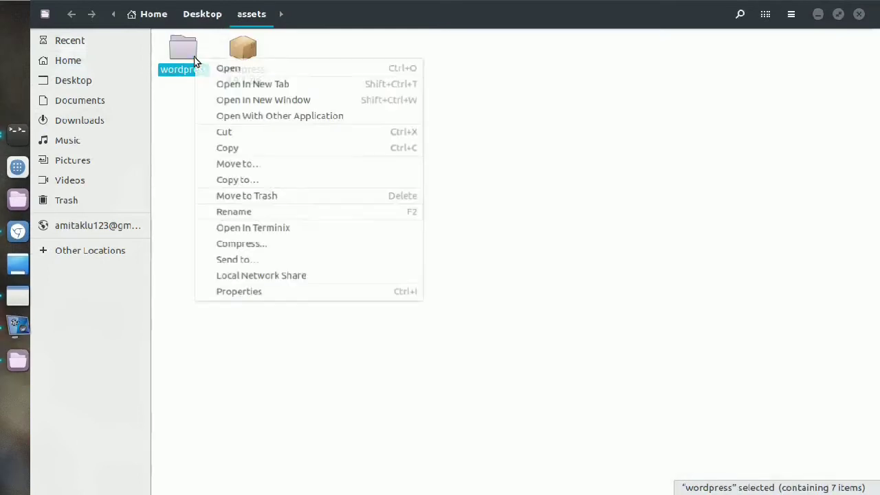
click(268, 147)
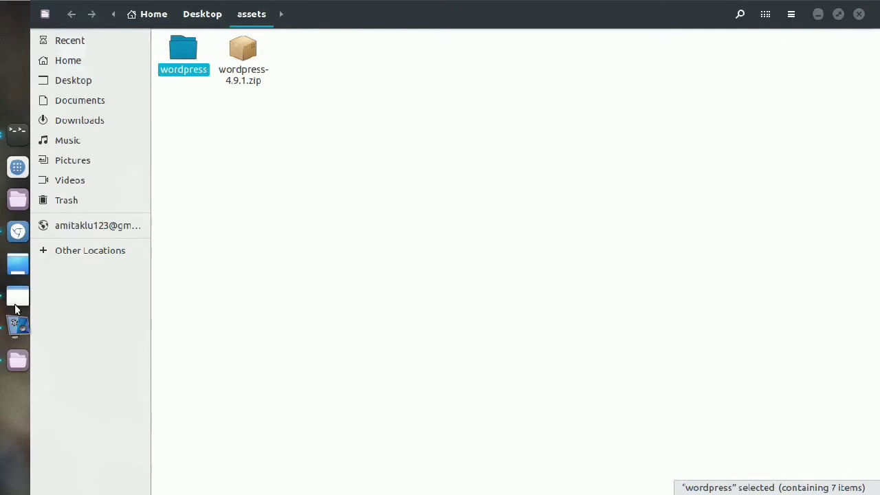
Step: Paste the wordpress folder into /opt/lampp/htdocs
click(106, 230)
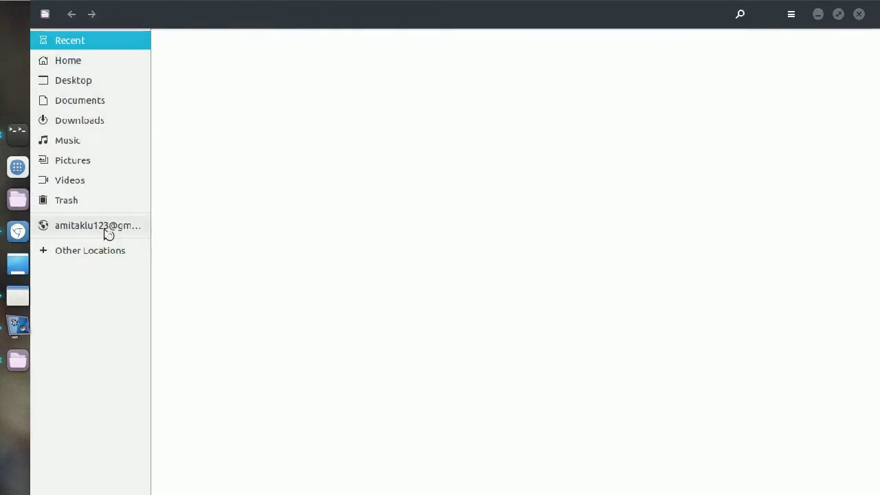
click(100, 255)
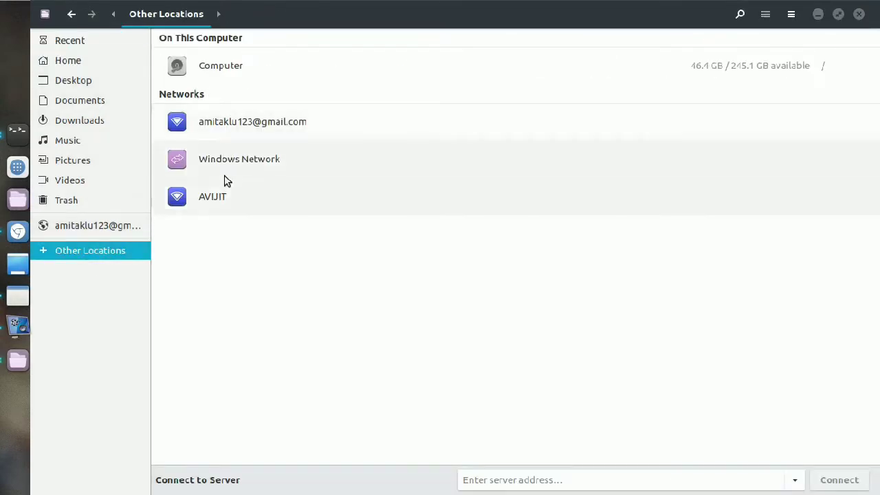
click(230, 70)
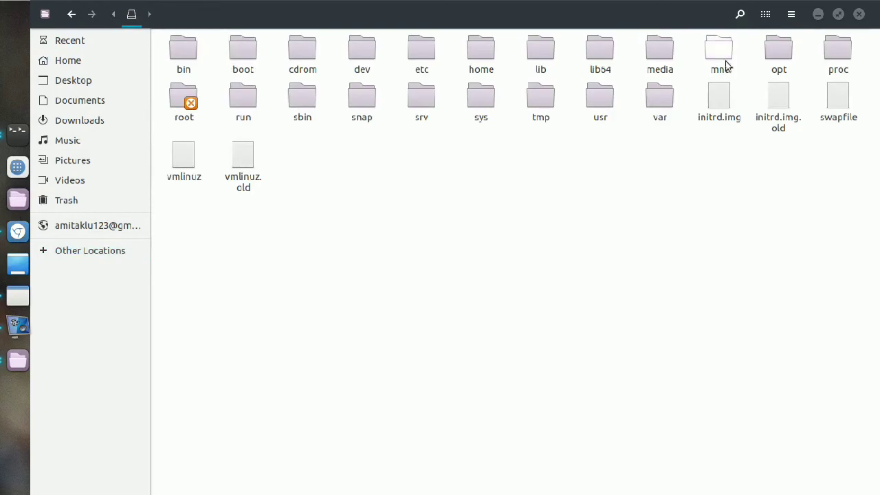
double_click(779, 52)
double_click(178, 53)
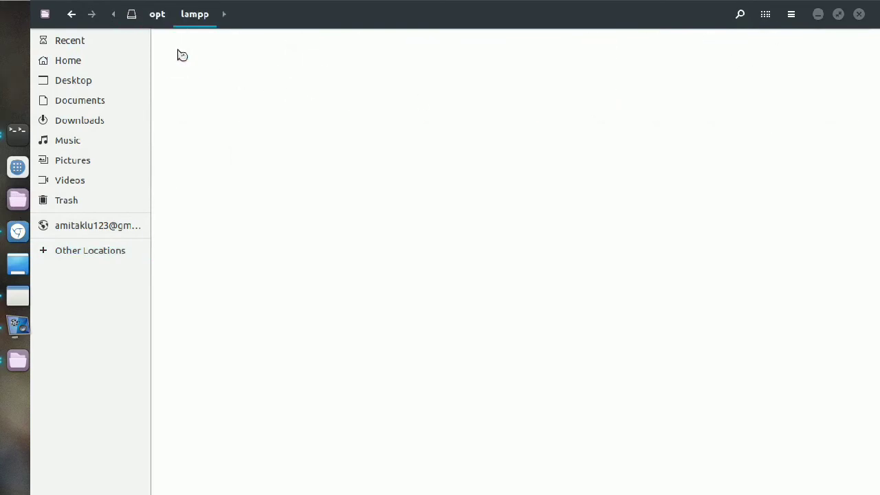
double_click(598, 54)
right_click(530, 180)
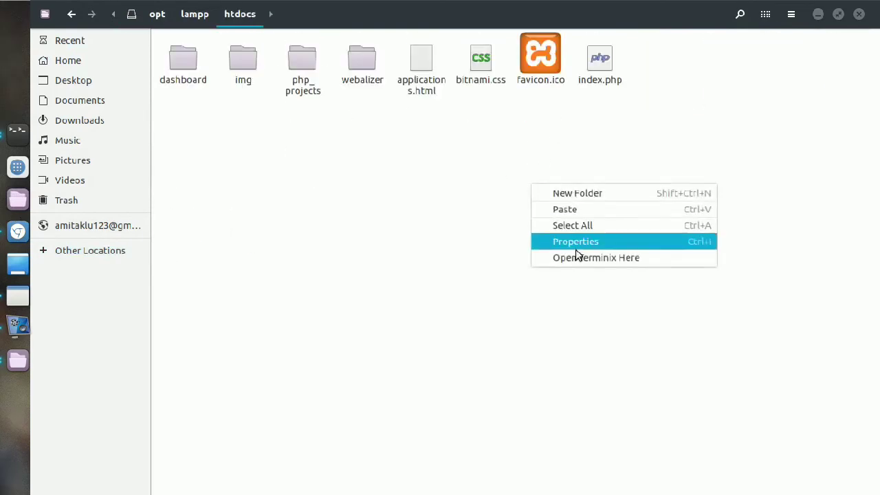
click(593, 209)
click(815, 86)
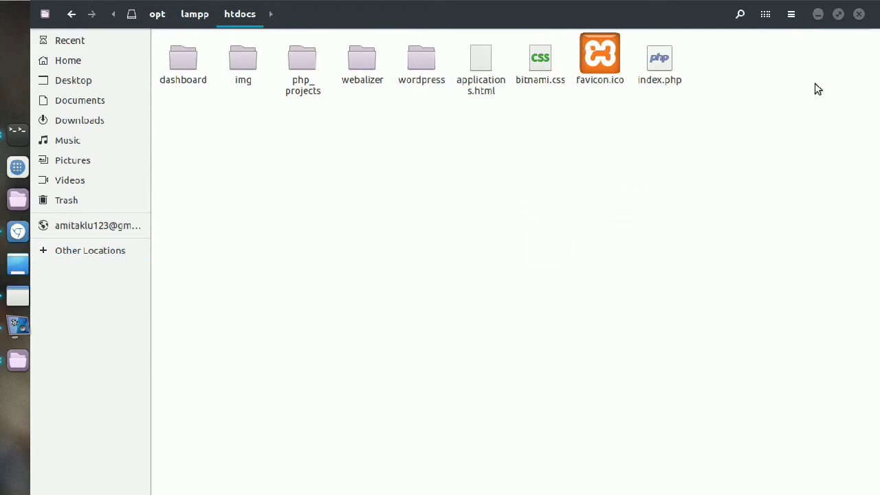
click(18, 231)
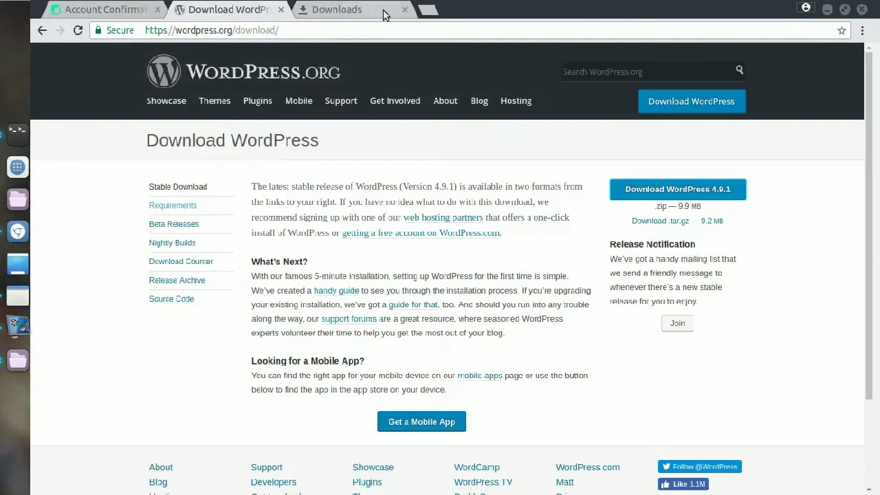
Step: Load the local WordPress setup page at localhost:2028/wordpress in a new tab
click(383, 16)
click(246, 30)
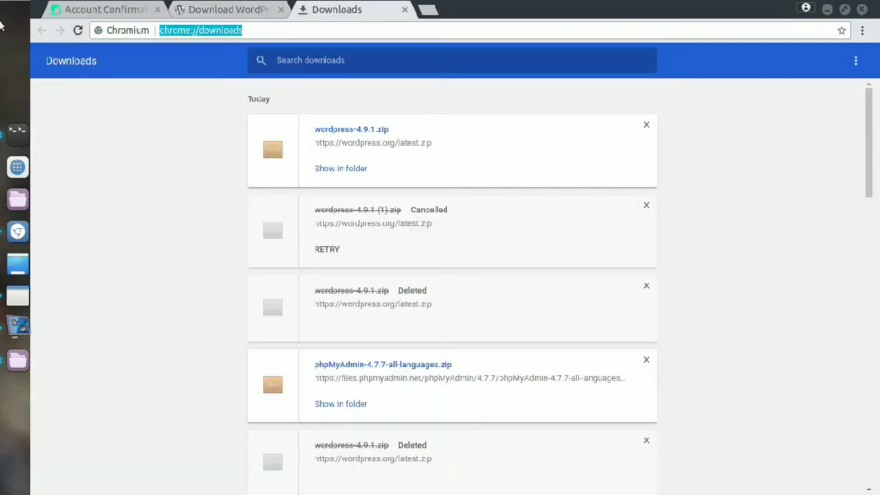
click(421, 10)
click(406, 11)
text(lo)
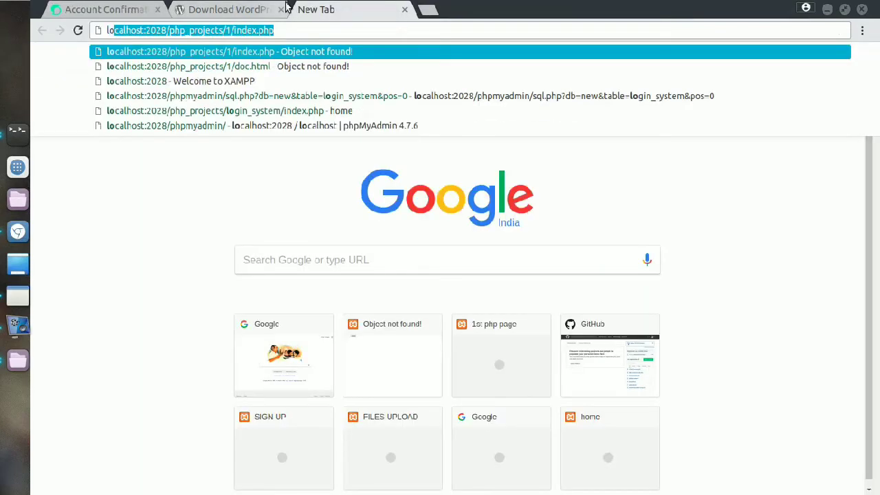
key(Right)
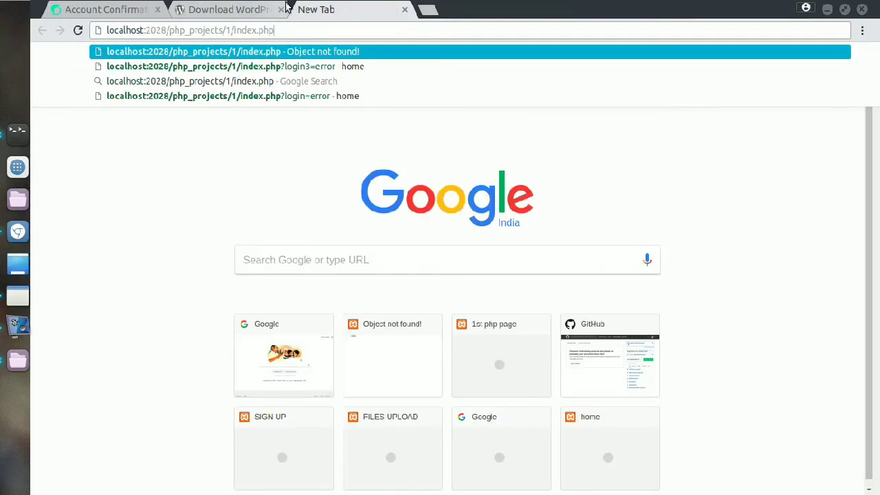
key(BackSpace)
key(BackSpace)
key(BackSpace)
key(BackSpace)
key(BackSpace)
key(BackSpace)
key(BackSpace)
key(BackSpace)
key(BackSpace)
key(BackSpace)
key(BackSpace)
key(BackSpace)
key(BackSpace)
key(BackSpace)
key(BackSpace)
key(BackSpace)
key(BackSpace)
key(BackSpace)
key(BackSpace)
key(BackSpace)
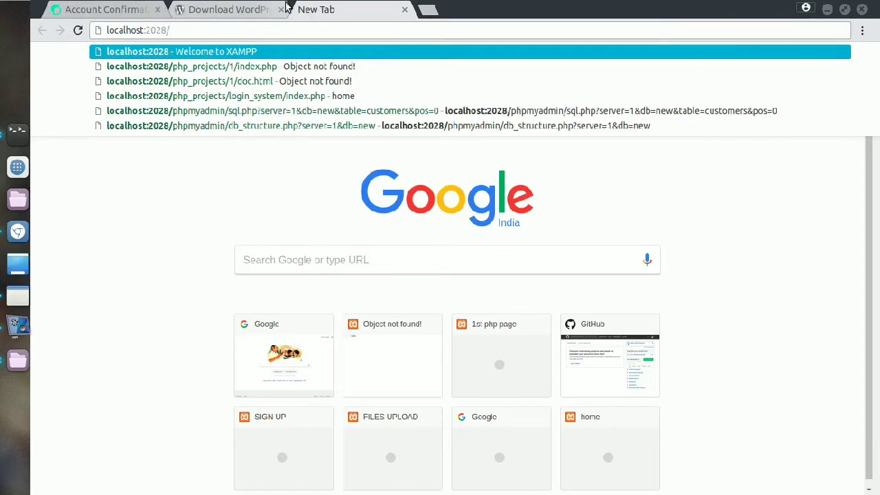
text(lo)
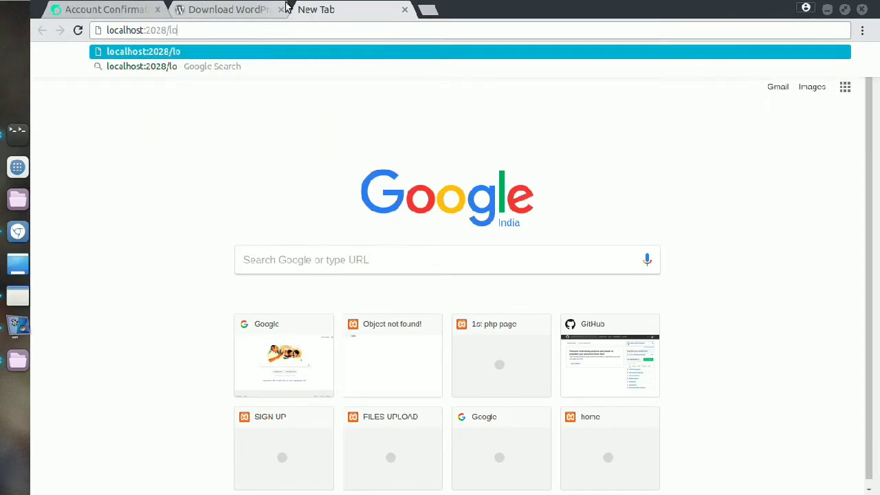
key(BackSpace)
key(BackSpace)
text(wordpress/)
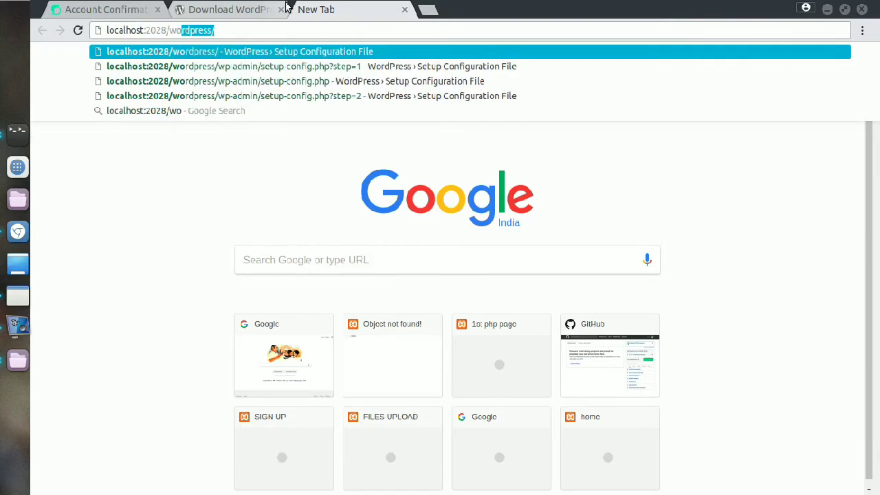
key(Return)
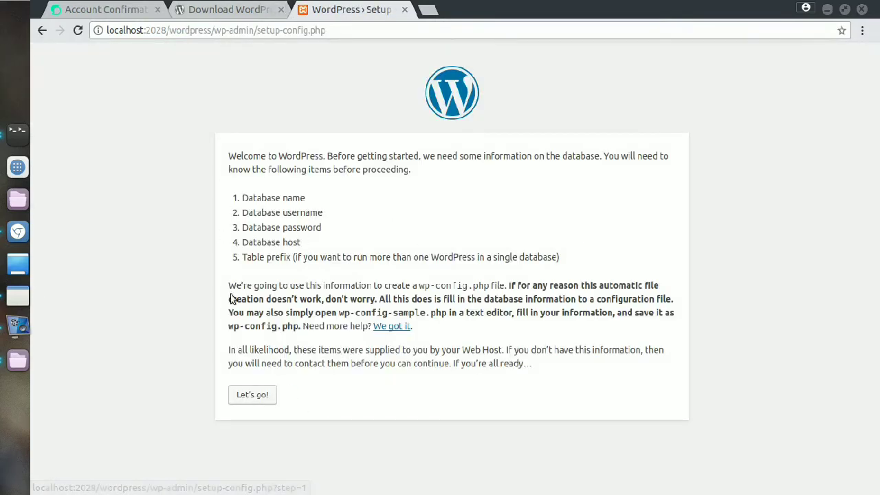
Step: Begin setup with Let's go!, select the default database name, and open a new tab
click(260, 402)
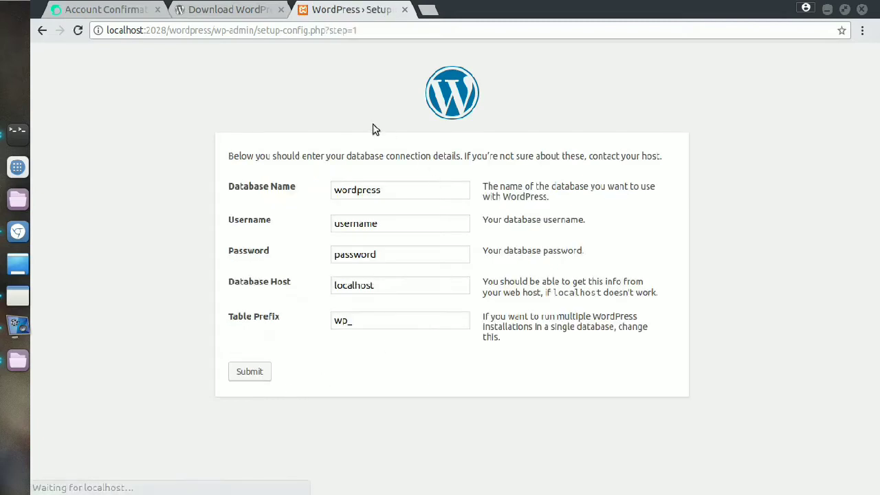
double_click(389, 197)
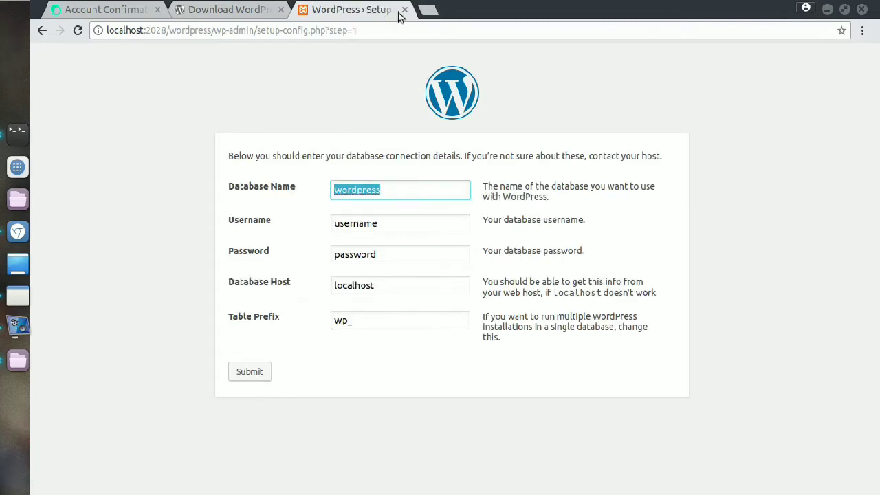
click(428, 10)
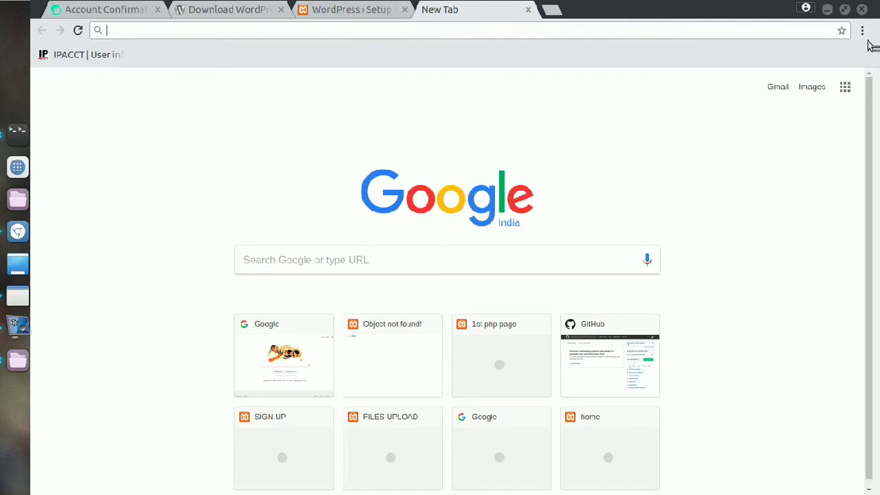
Step: Open phpMyAdmin from the XAMPP localhost dashboard
text(l)
key(Down)
key(Down)
key(Down)
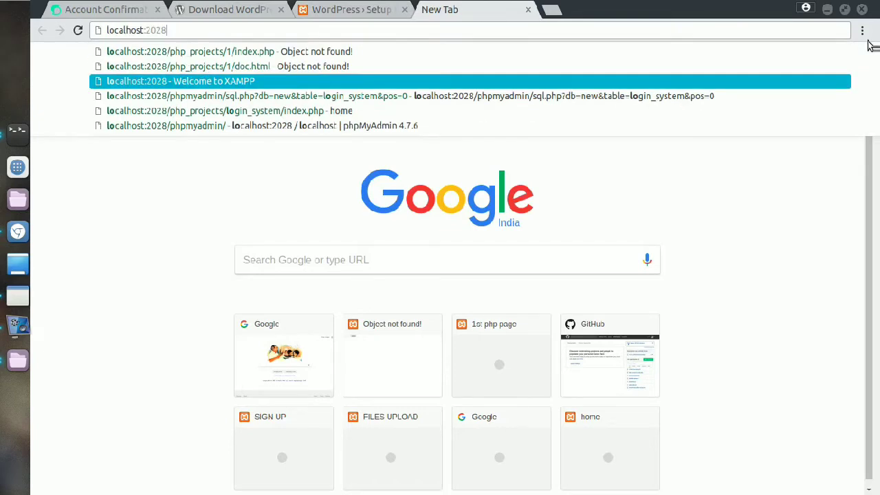
key(Return)
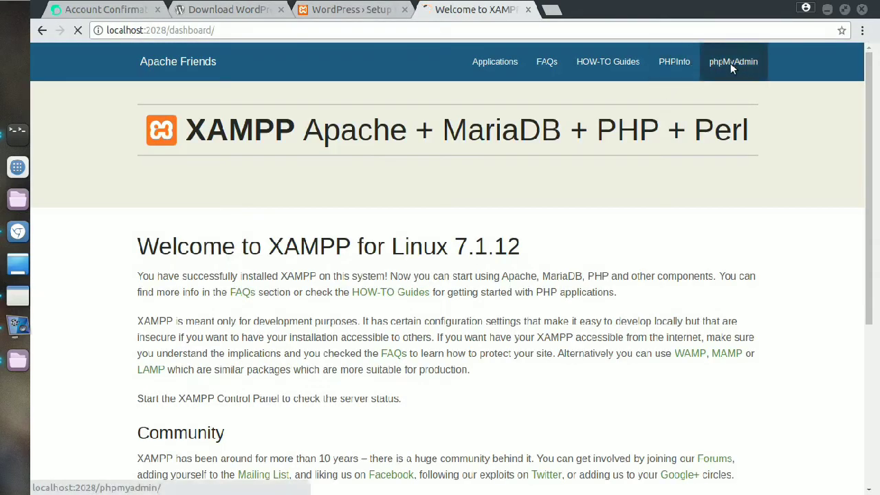
click(731, 62)
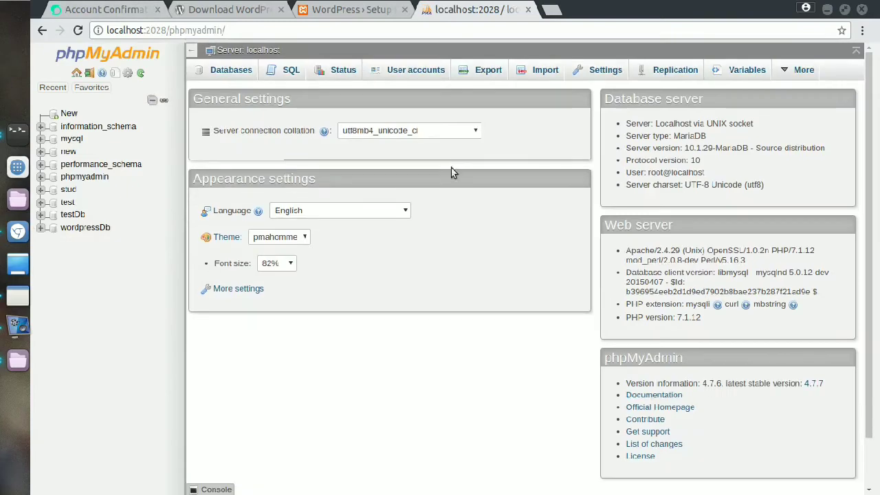
Step: Create a new database named 'wordpress' from the Databases tab
click(238, 74)
click(283, 164)
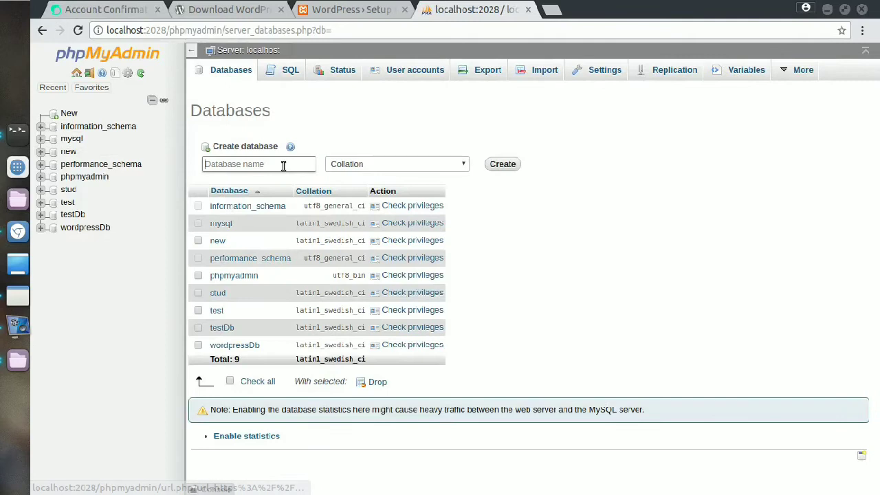
text(wor)
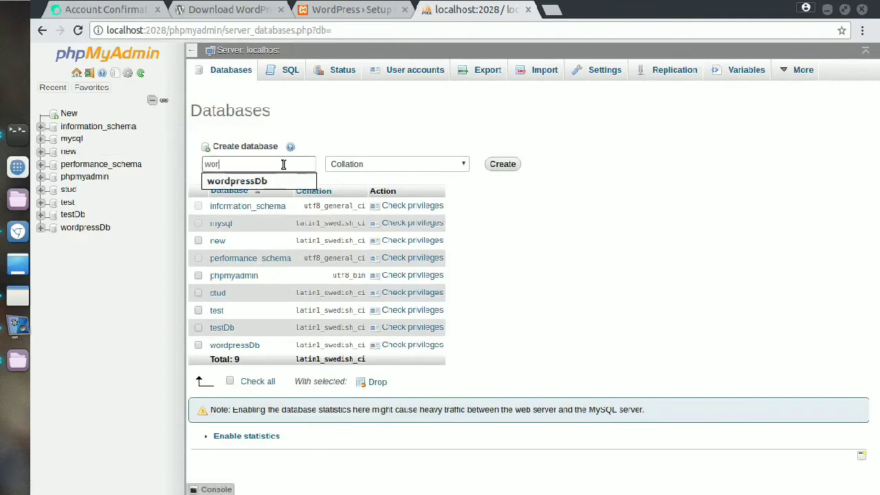
key(Down)
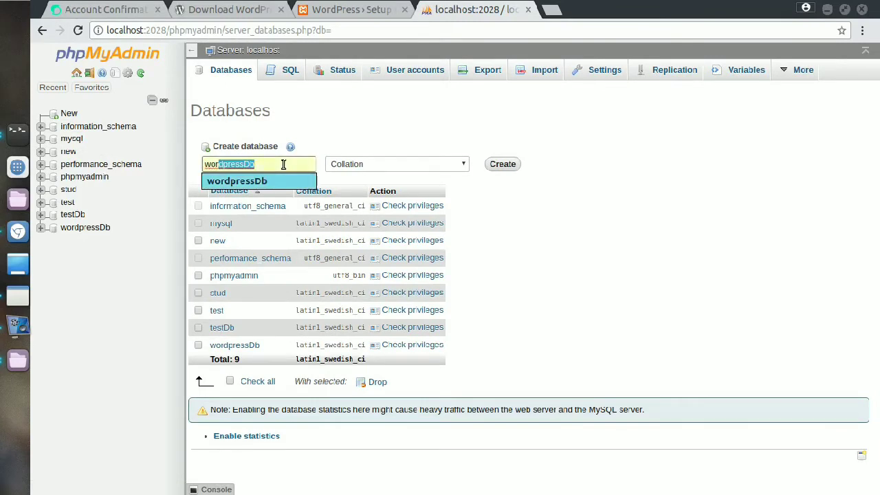
key(Return)
key(BackSpace)
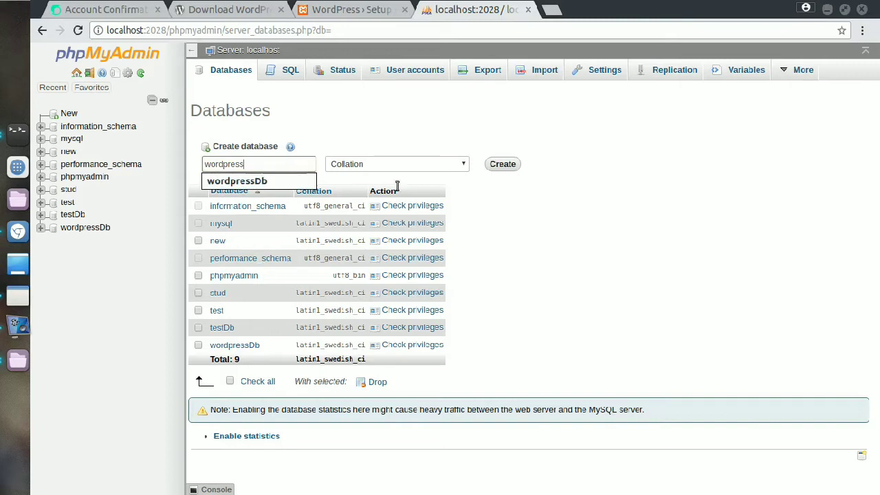
click(511, 163)
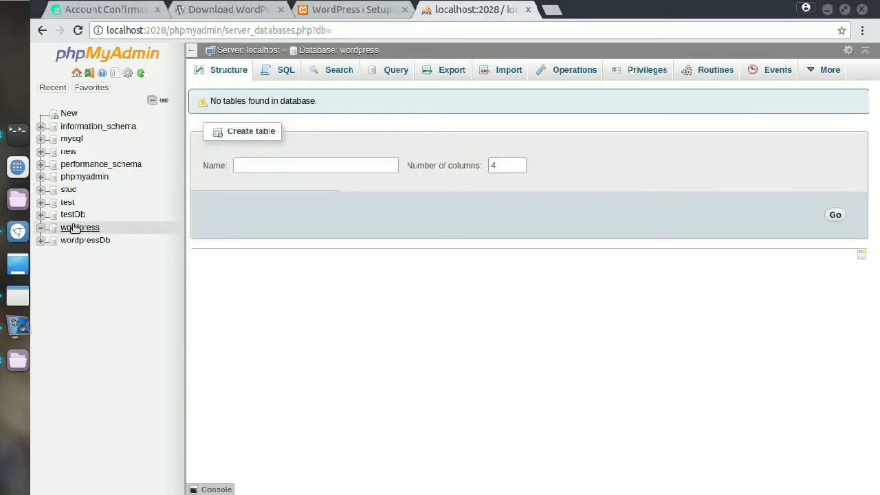
Step: Submit the connection form with database 'wordpress', username root and an empty password
click(255, 8)
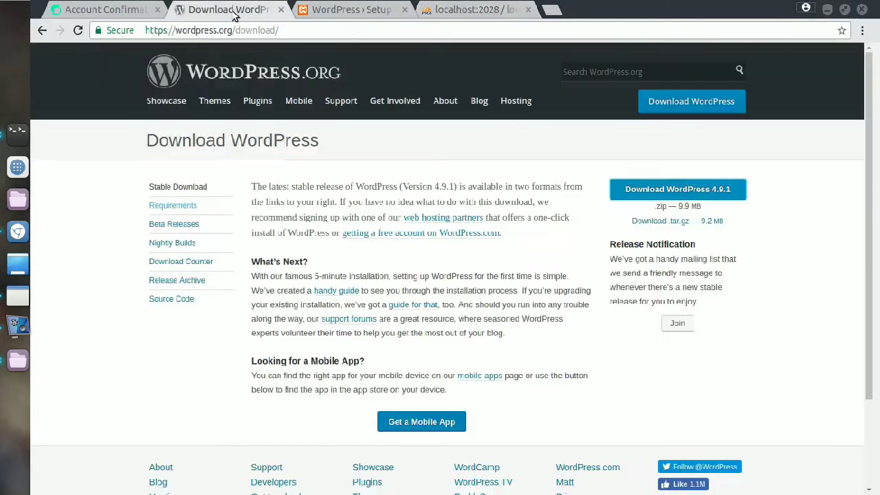
click(364, 9)
drag(413, 191, 416, 210)
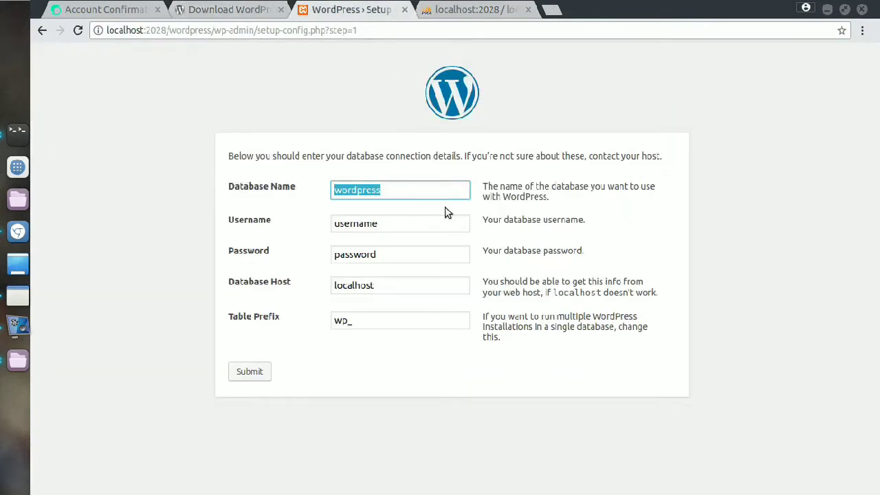
text(word)
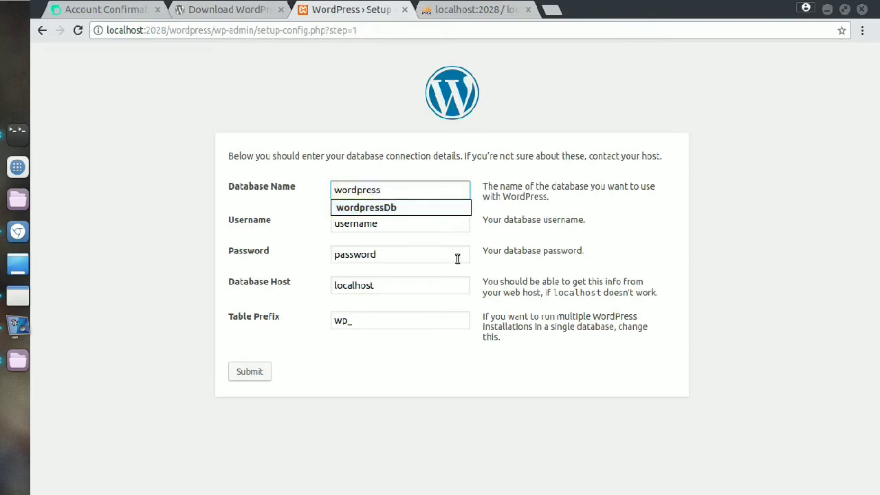
click(413, 225)
drag(413, 224, 314, 219)
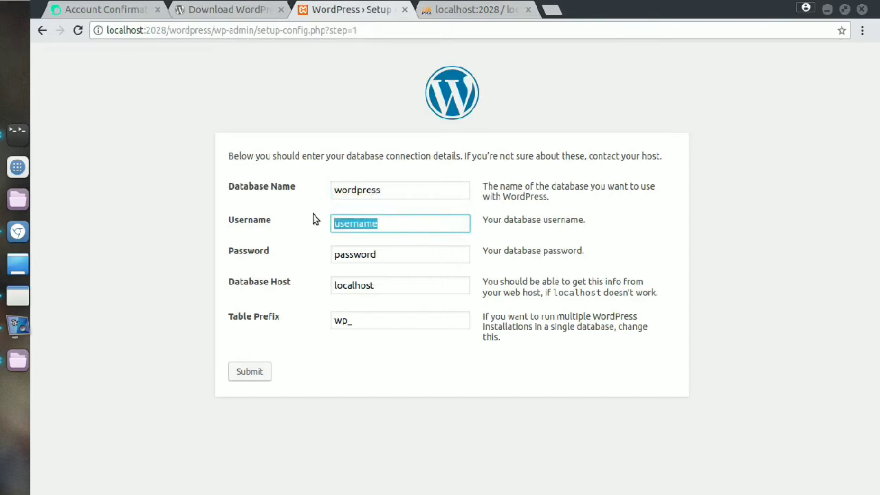
text(root)
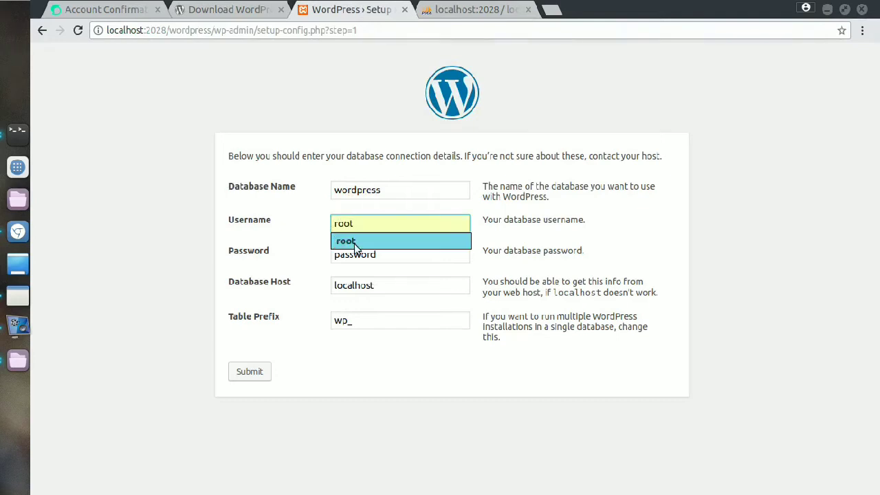
click(354, 244)
click(369, 255)
drag(395, 254, 274, 247)
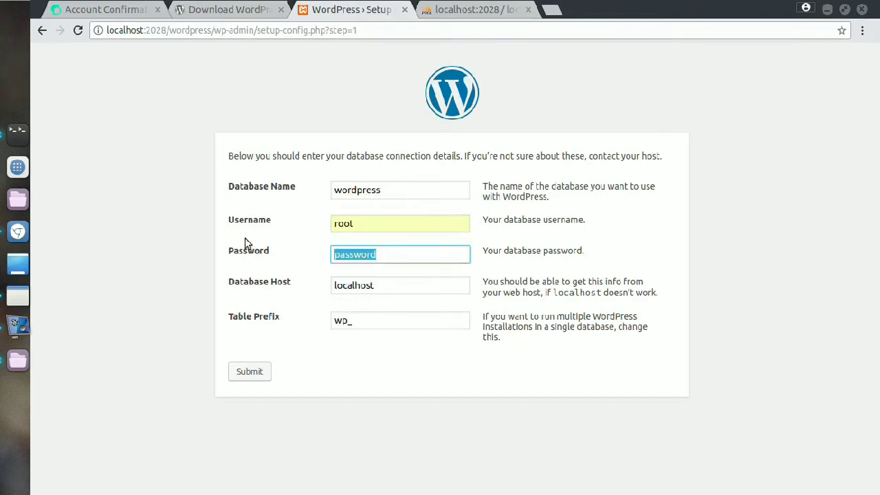
key(BackSpace)
click(244, 370)
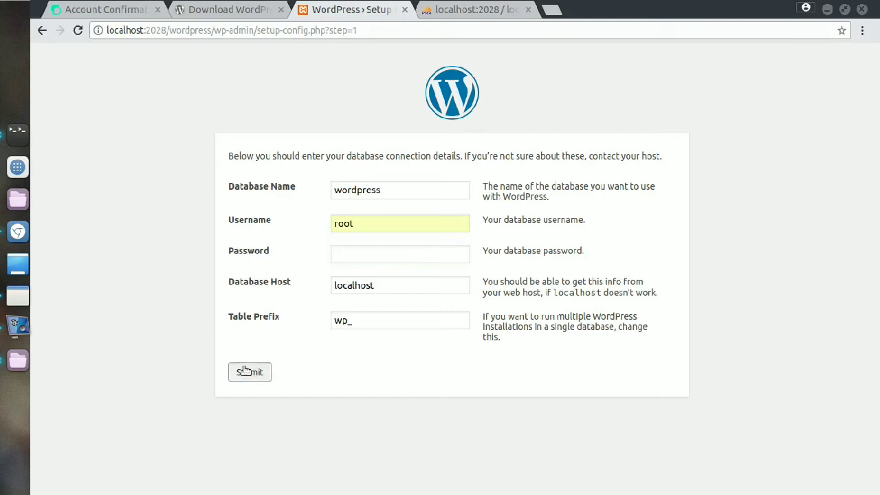
Step: Select and copy the generated wp-config.php text
click(527, 265)
scroll(391, 269, down, 8)
scroll(330, 278, up, 8)
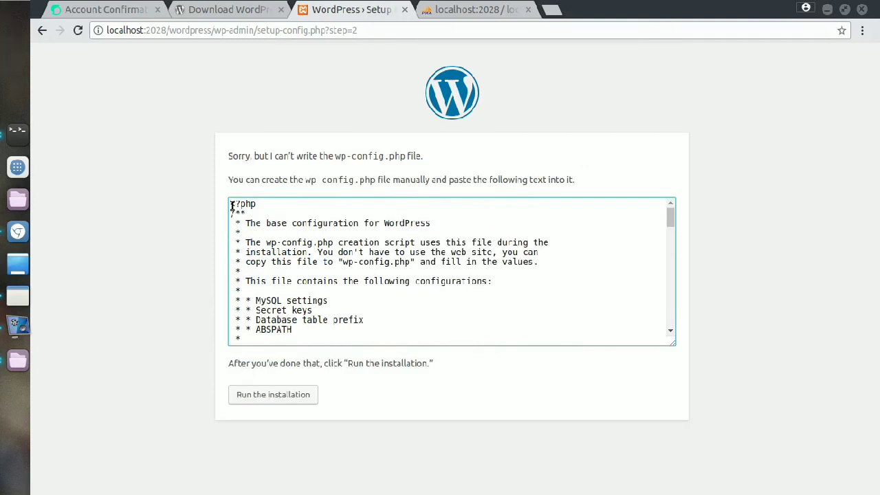
drag(230, 205, 385, 489)
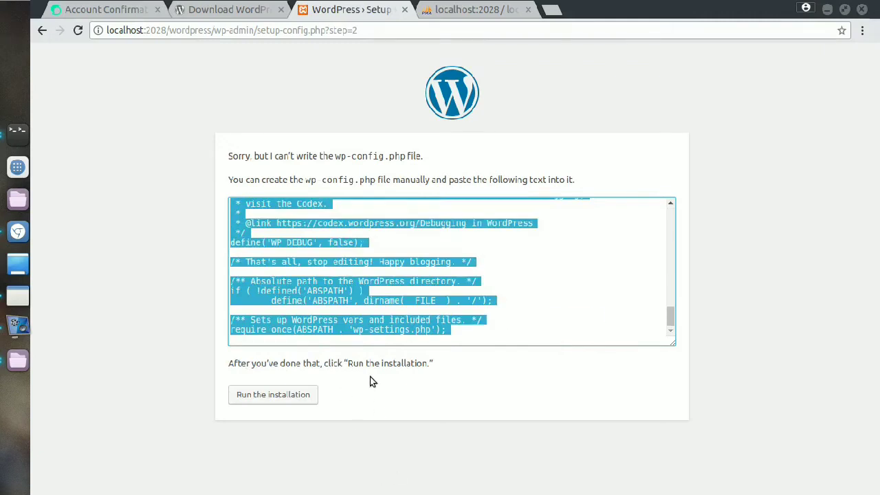
right_click(342, 297)
click(369, 309)
Step: Open a terminal inside the htdocs/wordpress folder
click(17, 361)
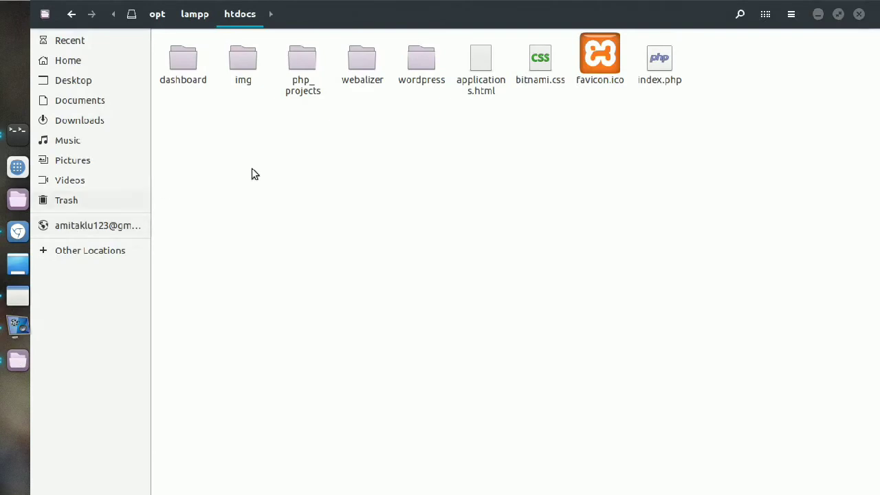
double_click(419, 76)
right_click(512, 265)
click(543, 340)
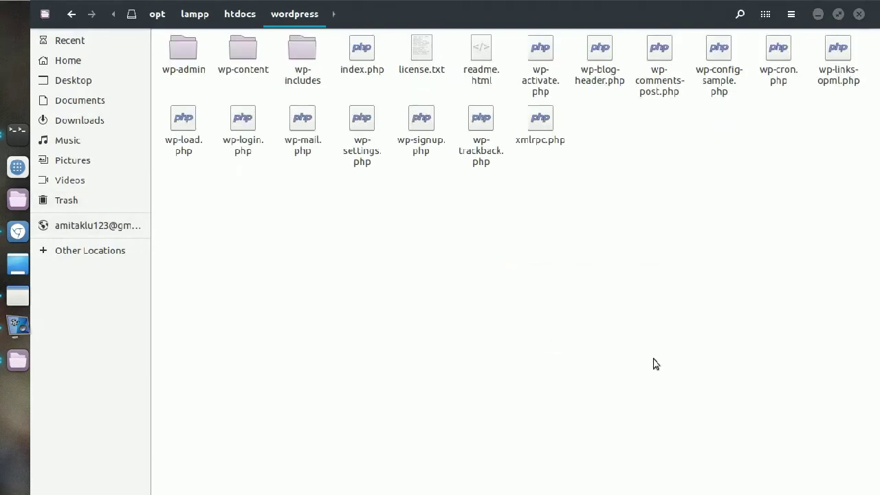
Step: Launch gedit and paste the wp-config text into the new document
text(gedit)
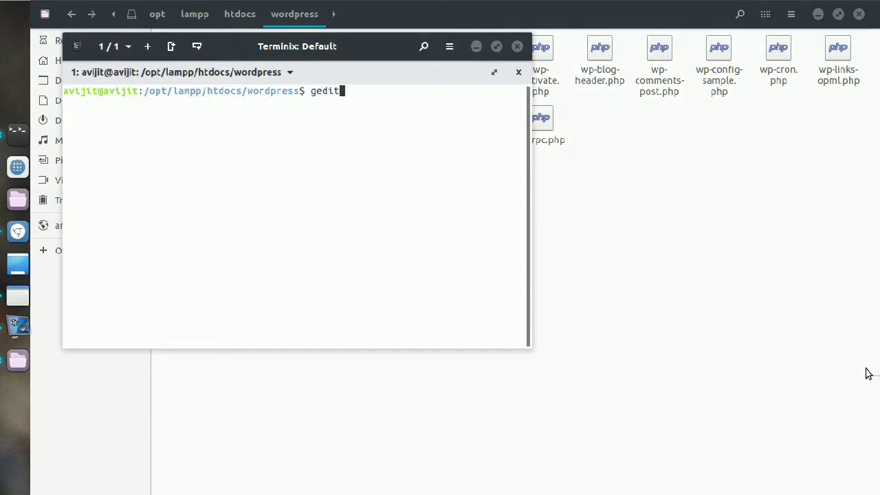
key(Return)
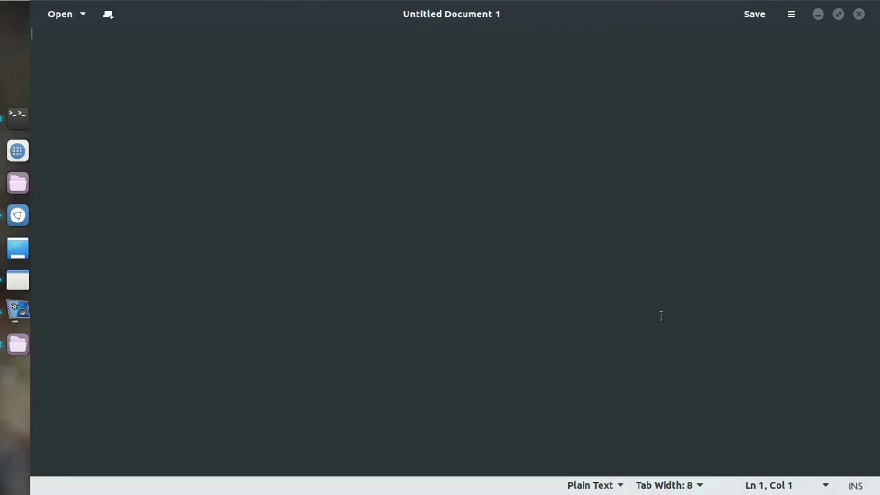
right_click(420, 150)
click(461, 227)
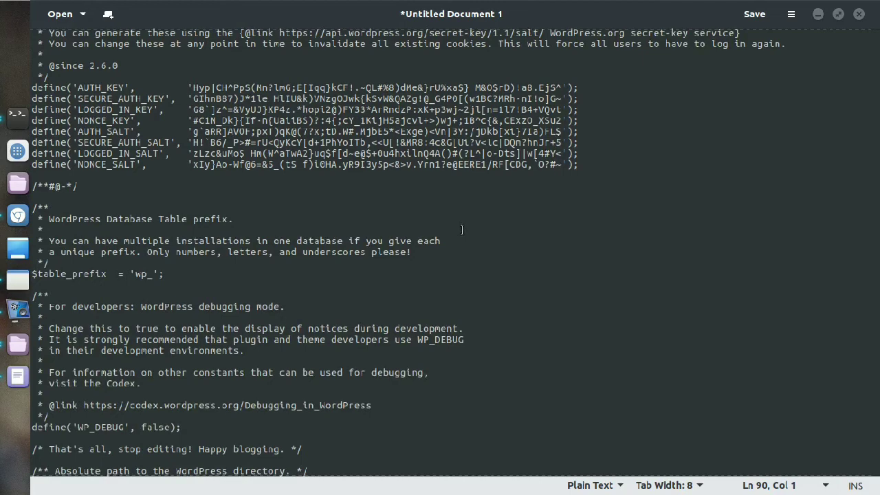
Step: Save the document as wp-config.php in /opt/lampp/htdocs/wordpress and close gedit
key(ctrl+s)
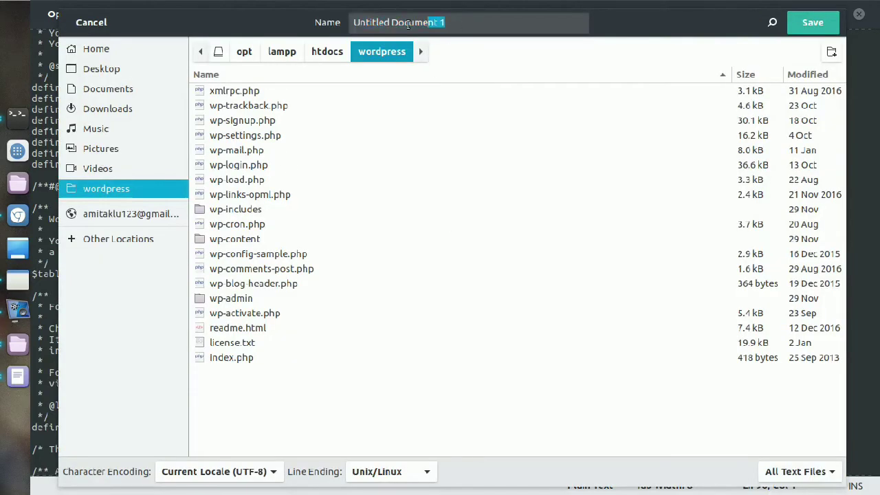
text(wp-)
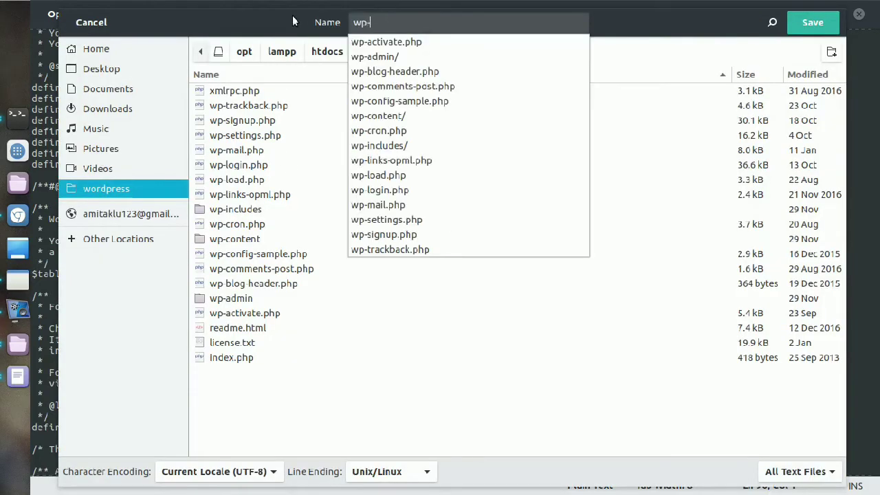
text(config)
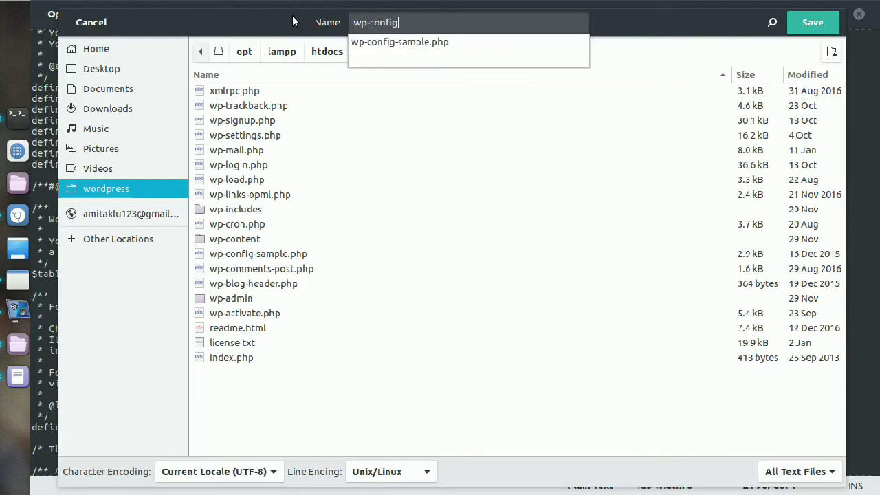
text(.php)
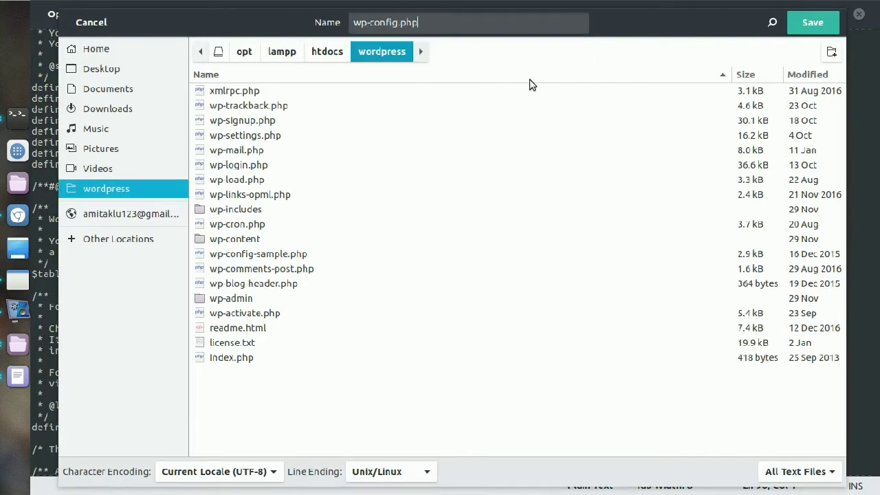
click(814, 25)
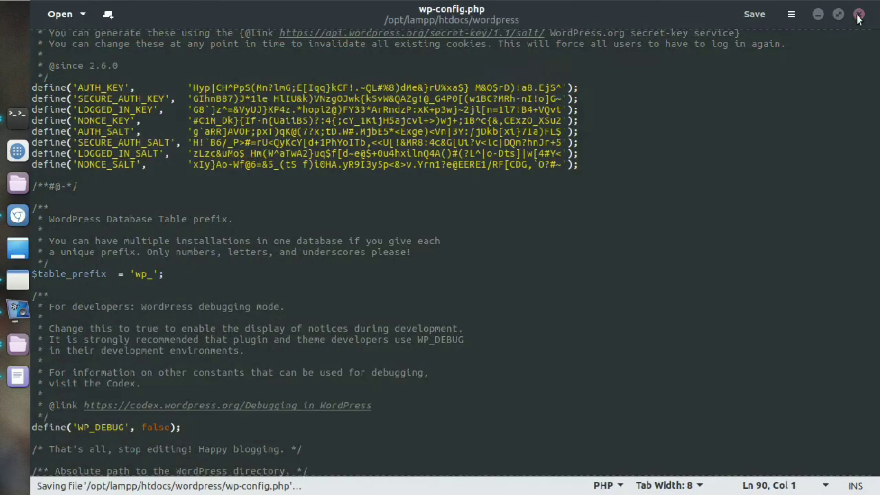
click(858, 15)
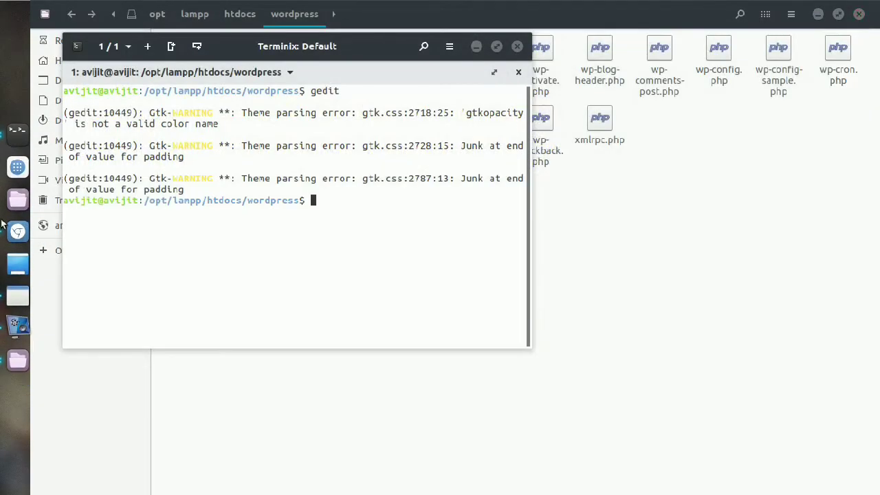
click(18, 231)
Step: Run the installation and enter 'Test_website' as the site title
click(282, 397)
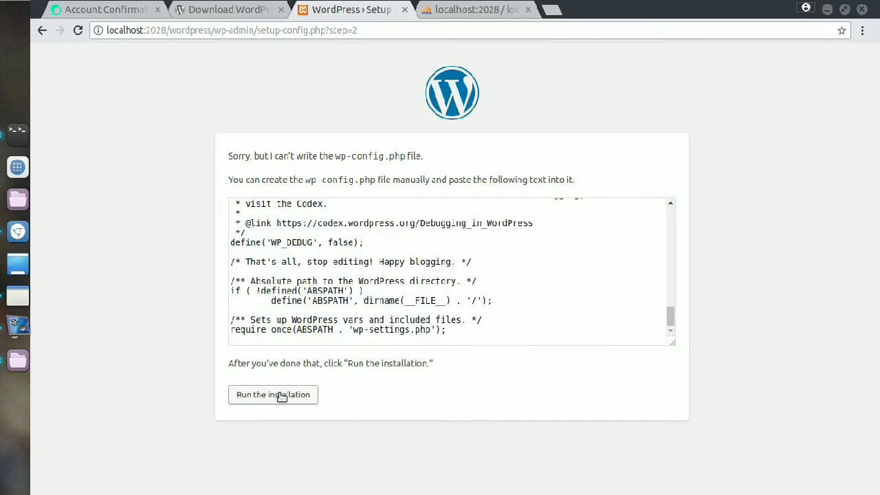
click(279, 396)
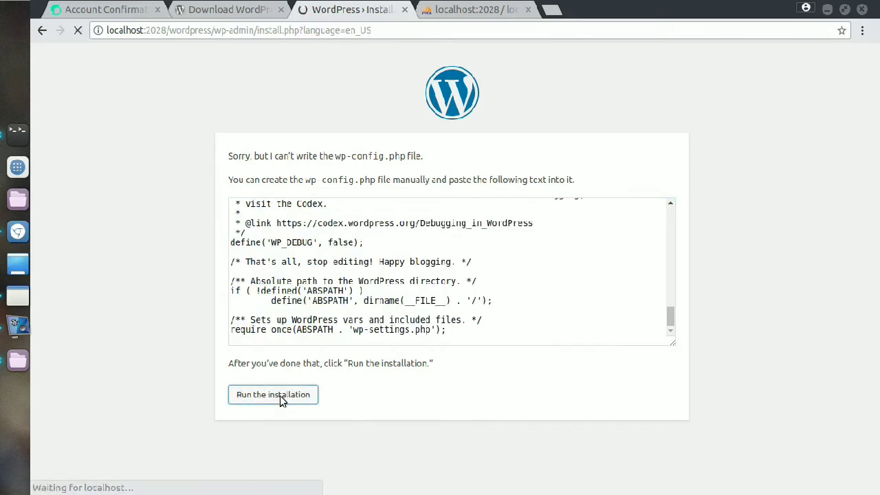
scroll(415, 321, down, 3)
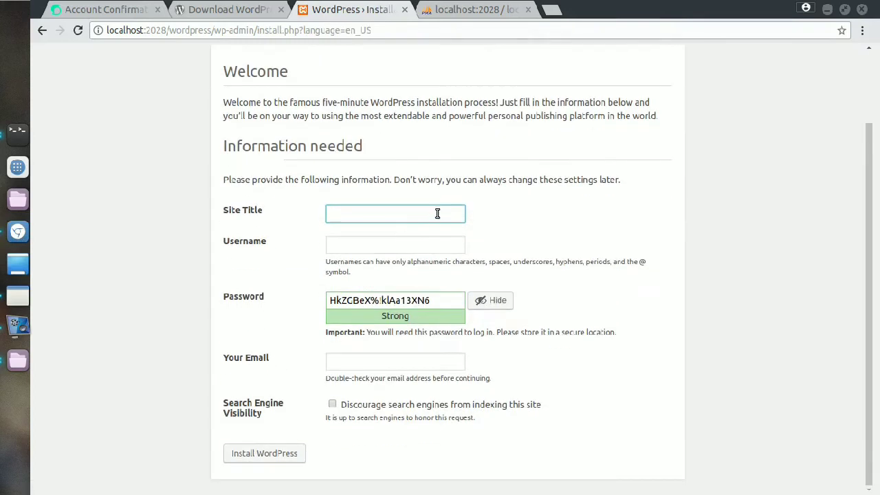
text(Tes)
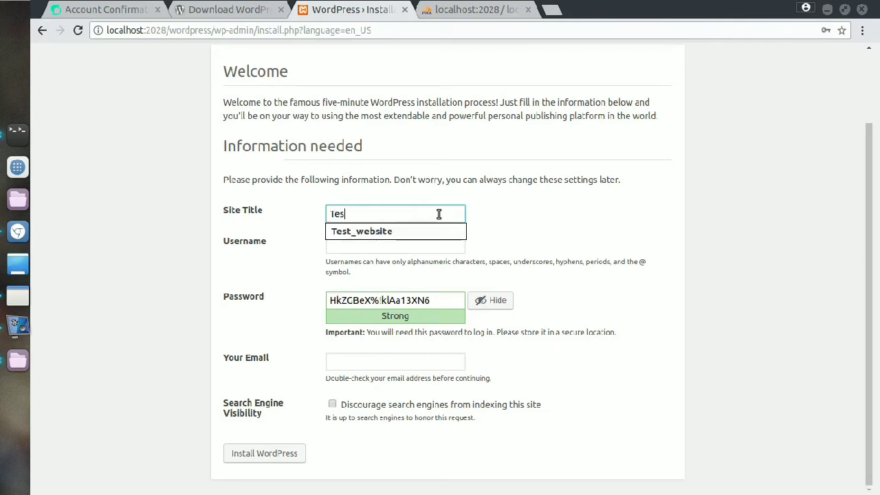
key(Down)
key(Return)
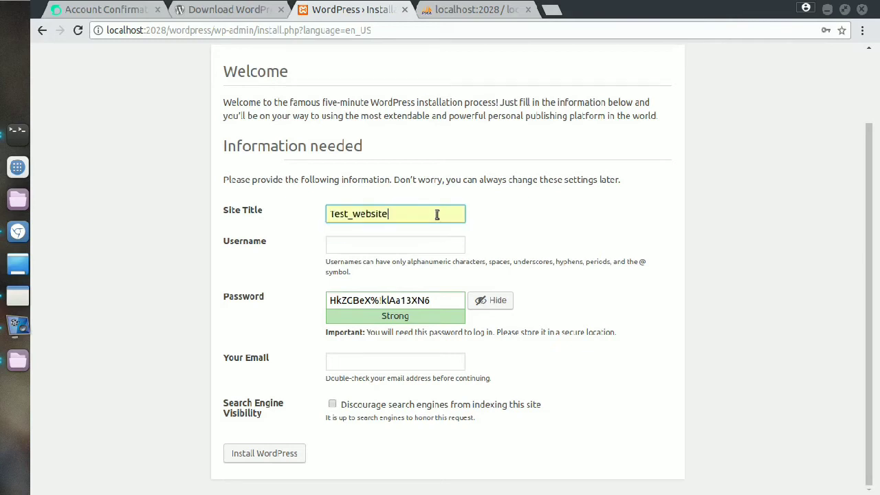
Step: Fill in the admin username, a custom password and the admin e-mail address
click(366, 246)
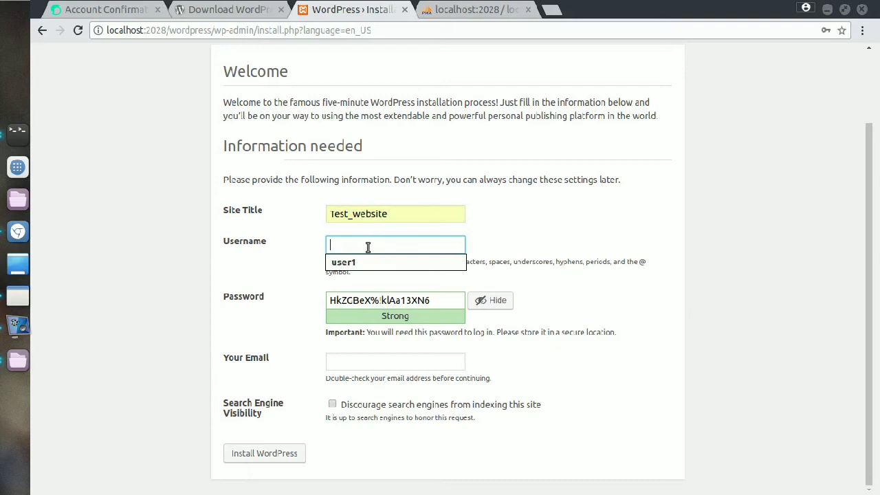
key(Down)
key(Return)
drag(445, 303, 314, 305)
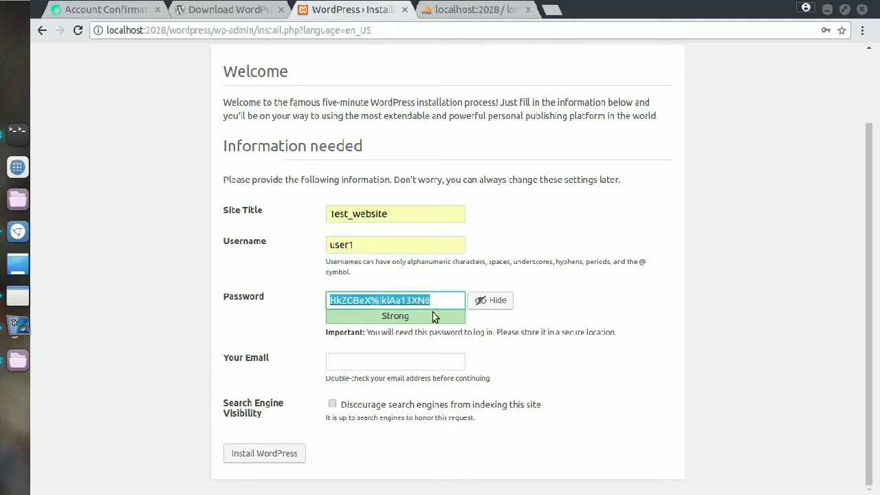
key(BackSpace)
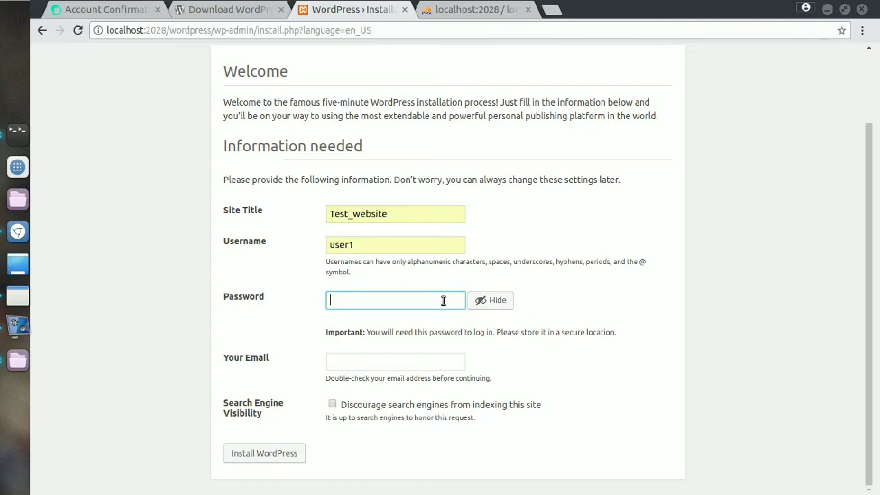
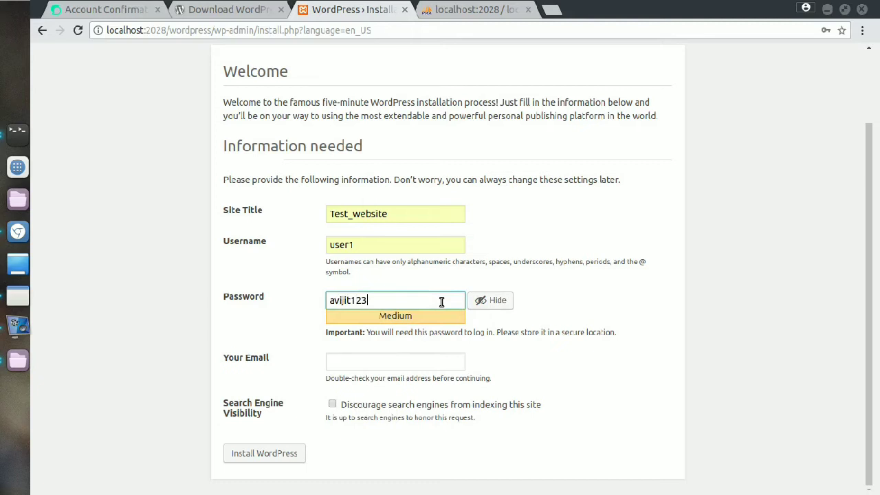
click(397, 354)
text(a)
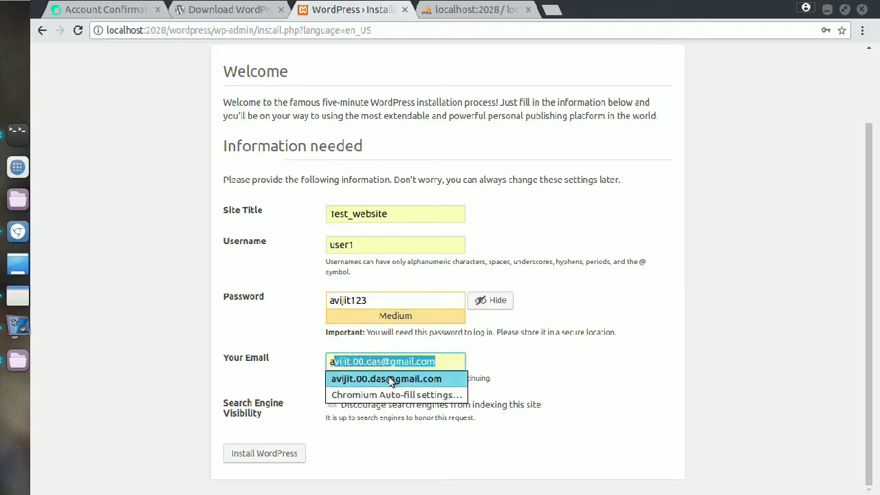
click(403, 379)
Step: Install WordPress, check the chosen password, and go to the login page
click(294, 462)
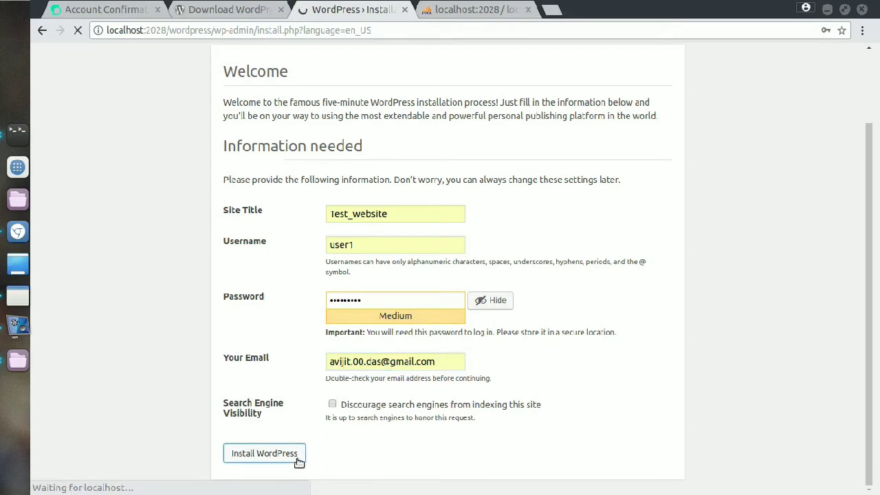
click(503, 301)
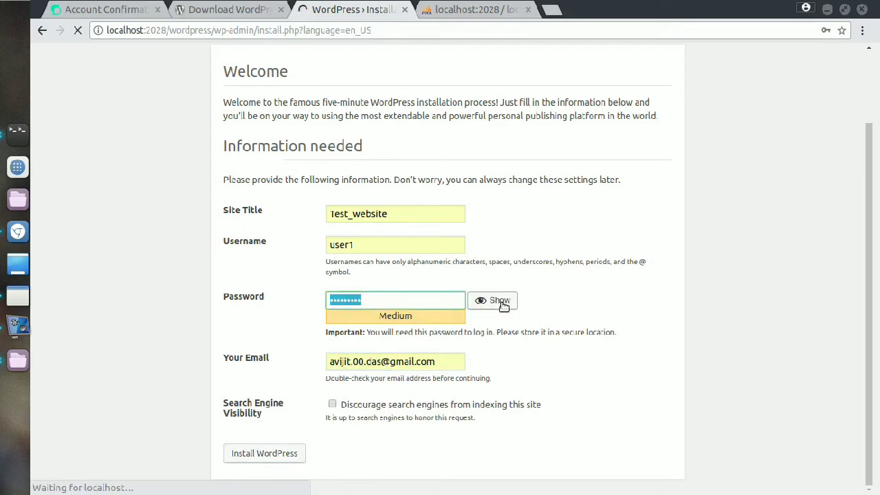
click(503, 303)
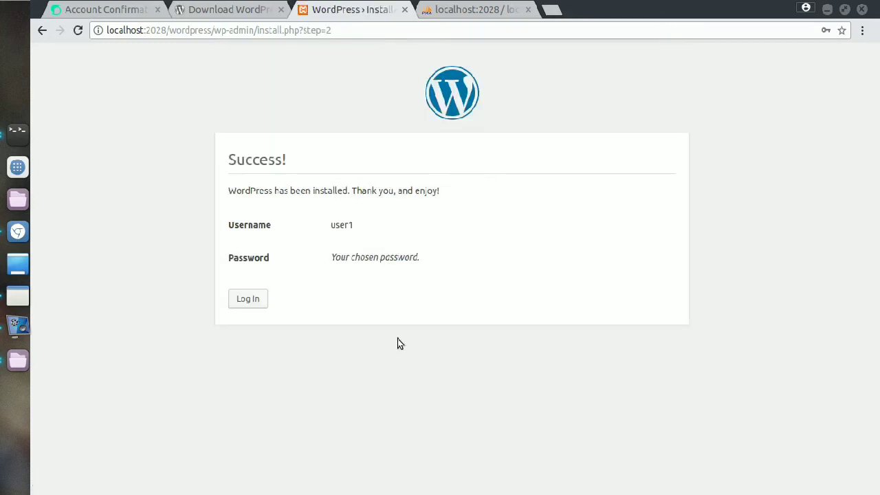
click(251, 301)
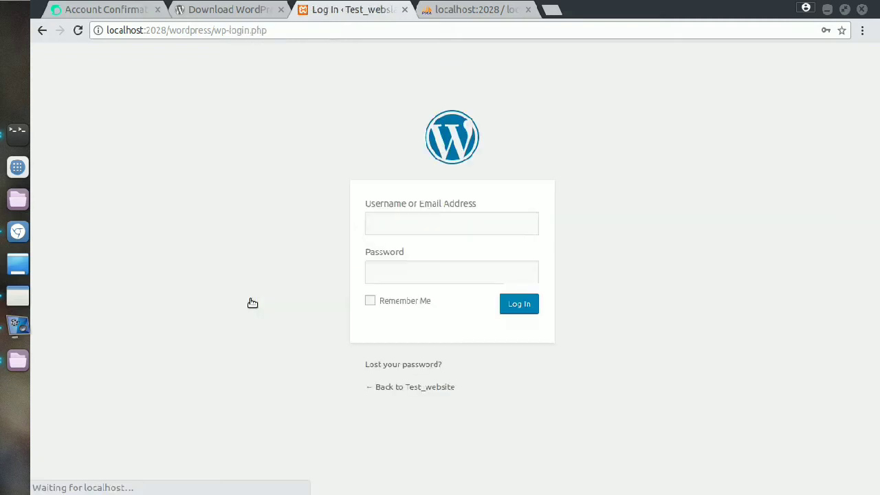
Step: Log in with the saved admin credentials and decline Chromium's password saving
click(424, 229)
click(413, 249)
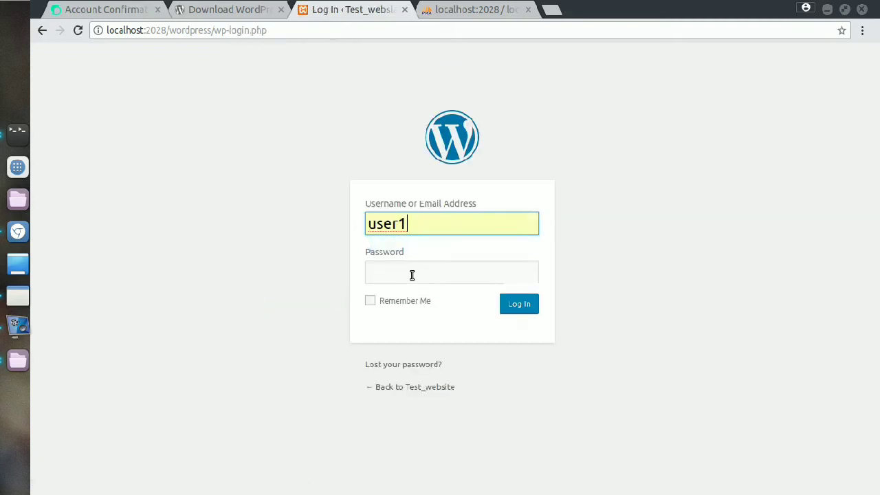
click(411, 270)
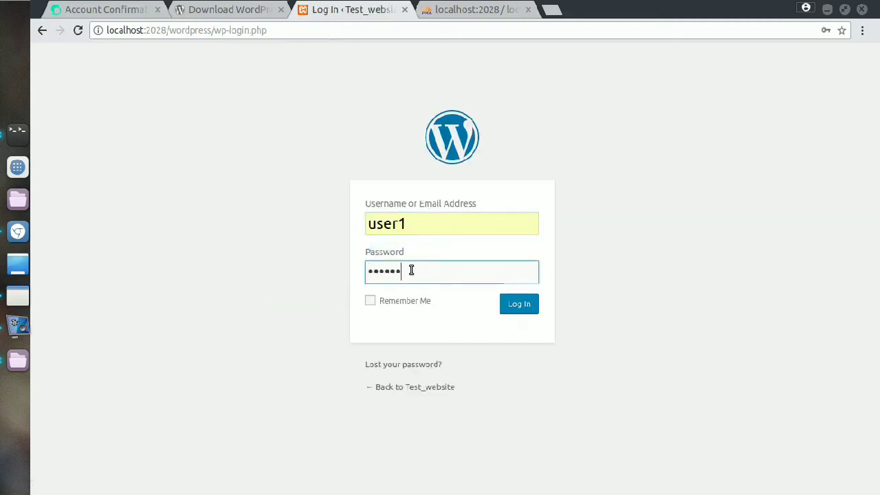
click(516, 309)
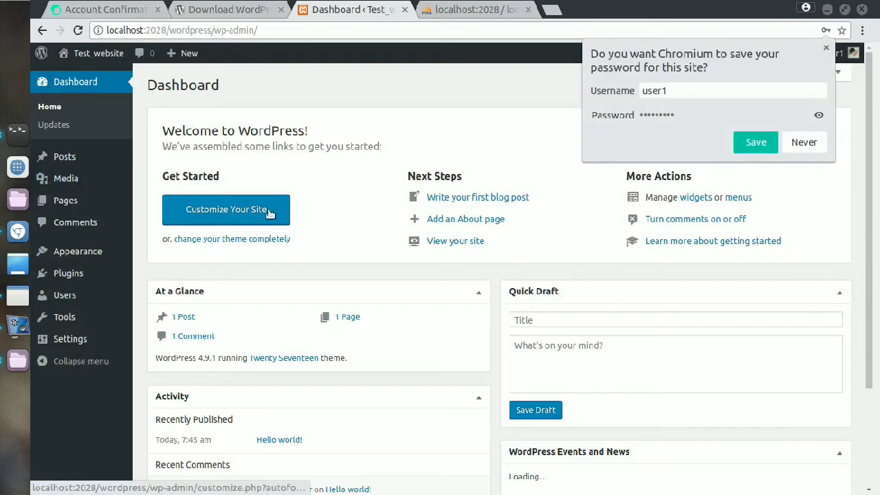
click(804, 142)
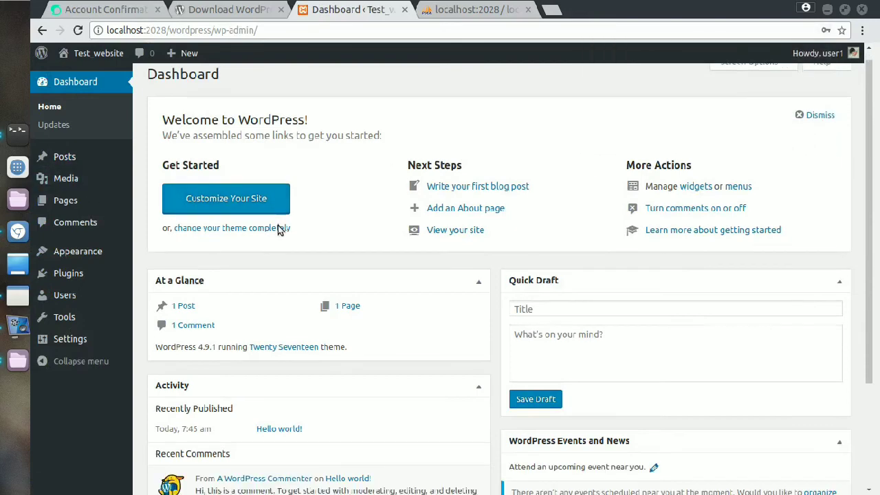
Step: Open the site Customizer from the dashboard
scroll(279, 230, down, 3)
scroll(388, 237, up, 3)
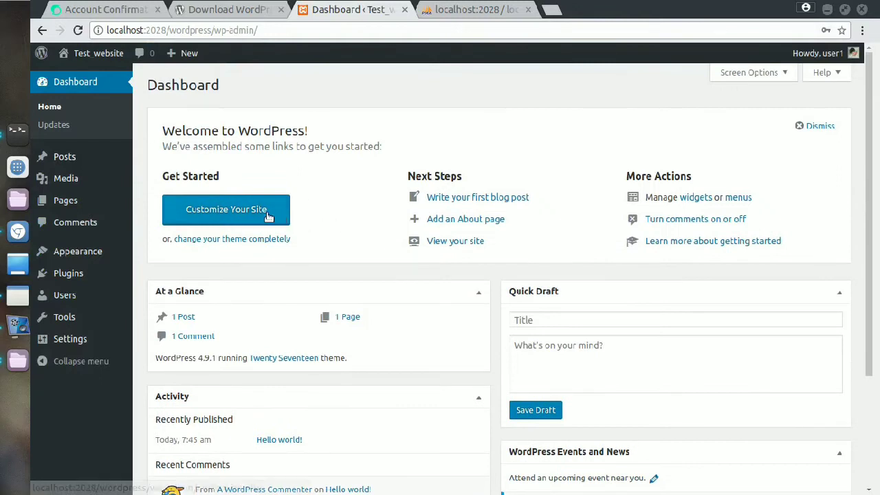
click(237, 215)
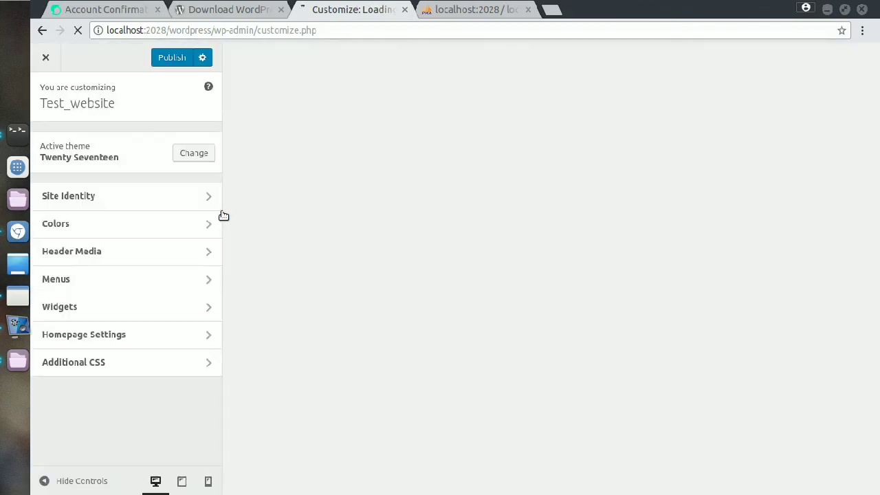
scroll(472, 226, down, 4)
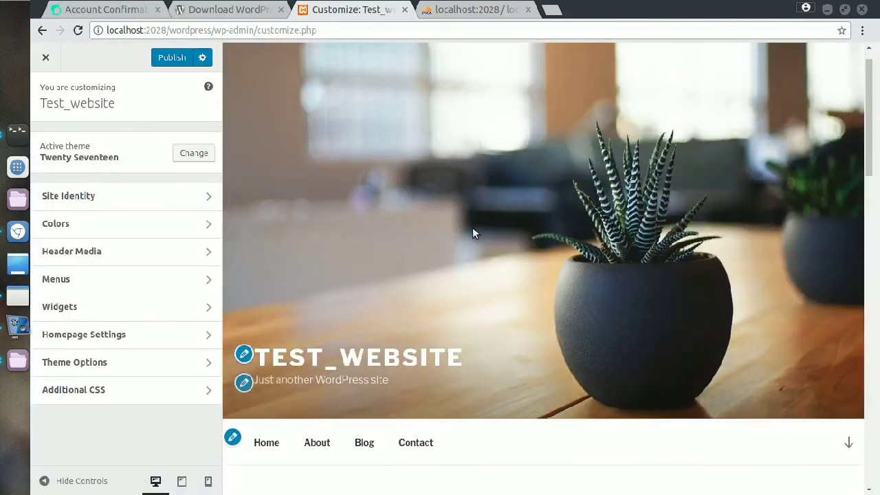
scroll(437, 275, up, 4)
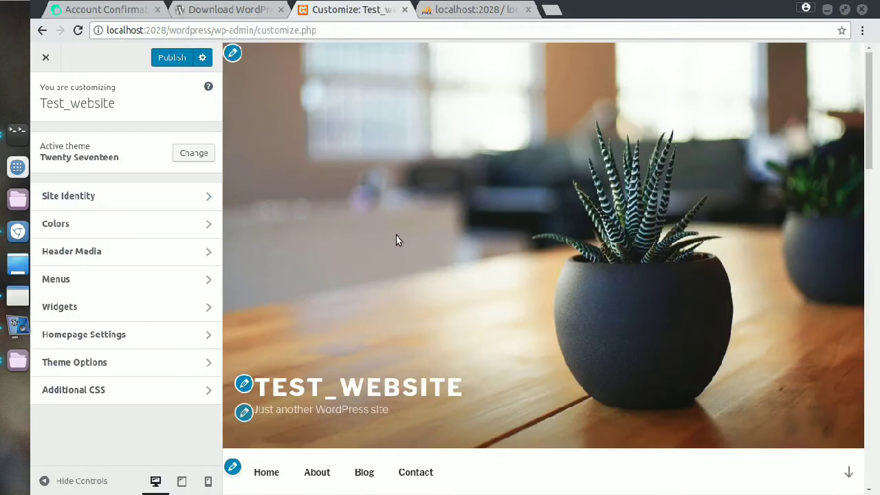
scroll(392, 236, down, 4)
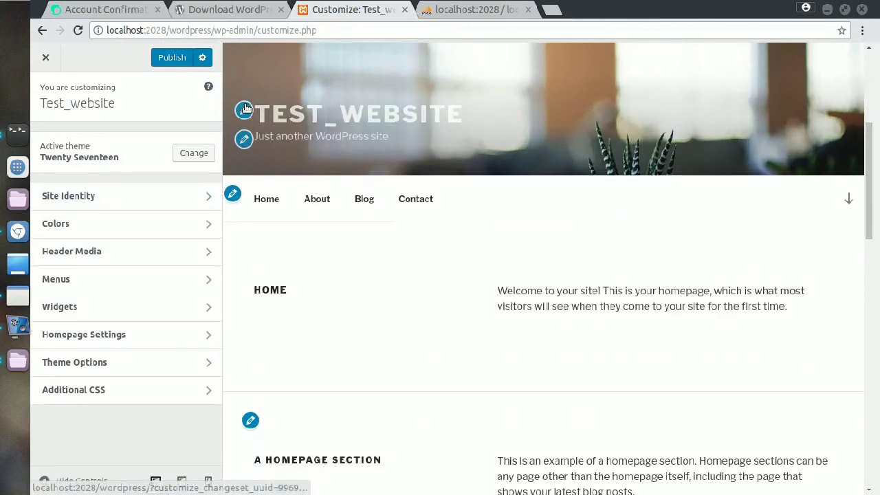
scroll(318, 119, up, 4)
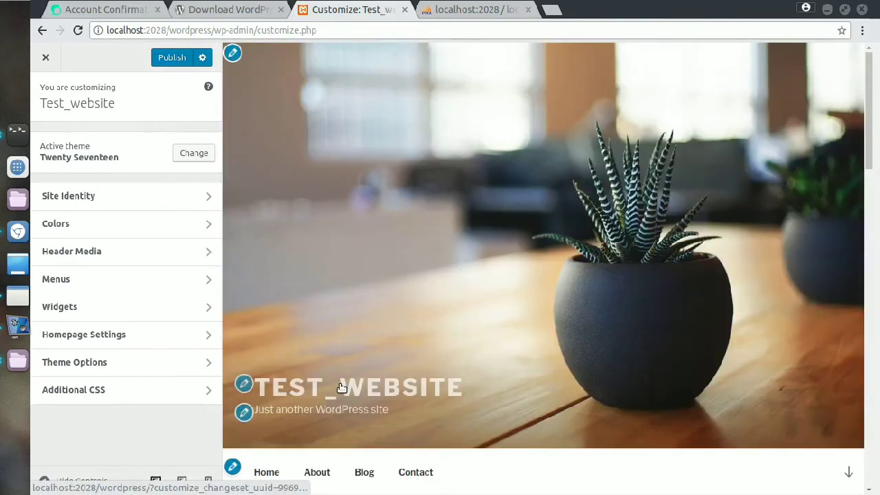
scroll(337, 387, down, 3)
Step: Replace the site title 'Test_website' with 'New website' and review the preview
click(243, 179)
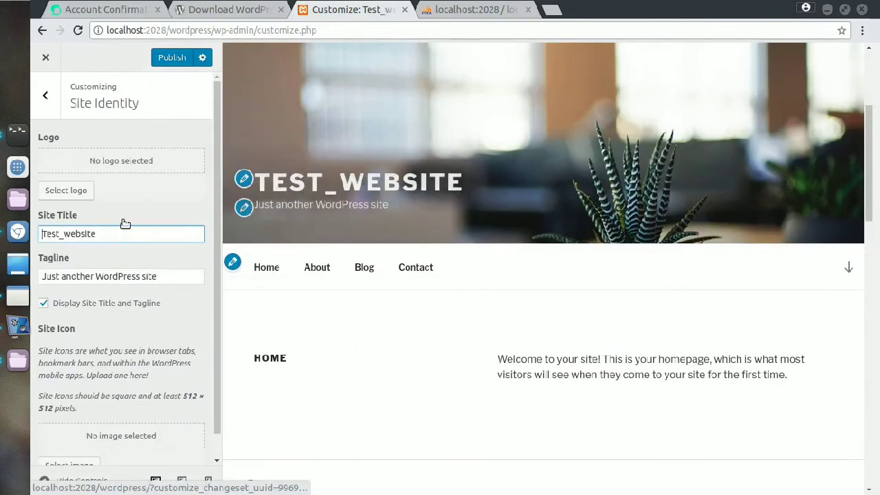
drag(133, 234, 29, 229)
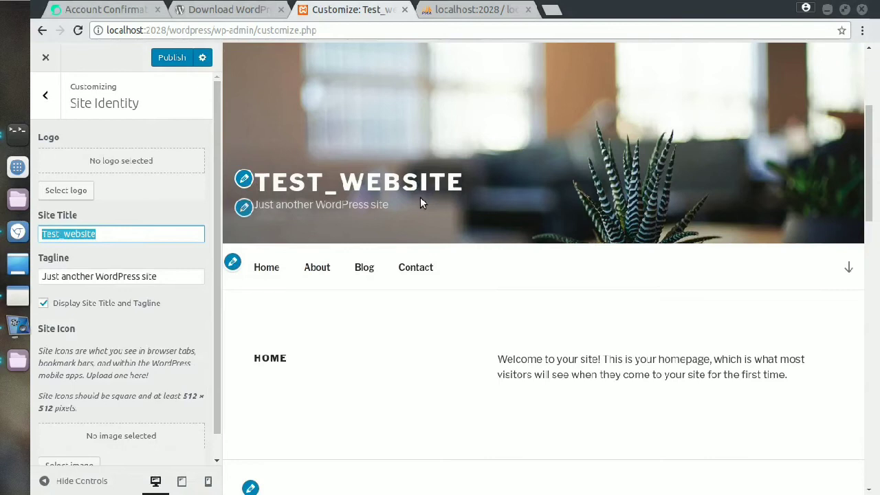
text(New website)
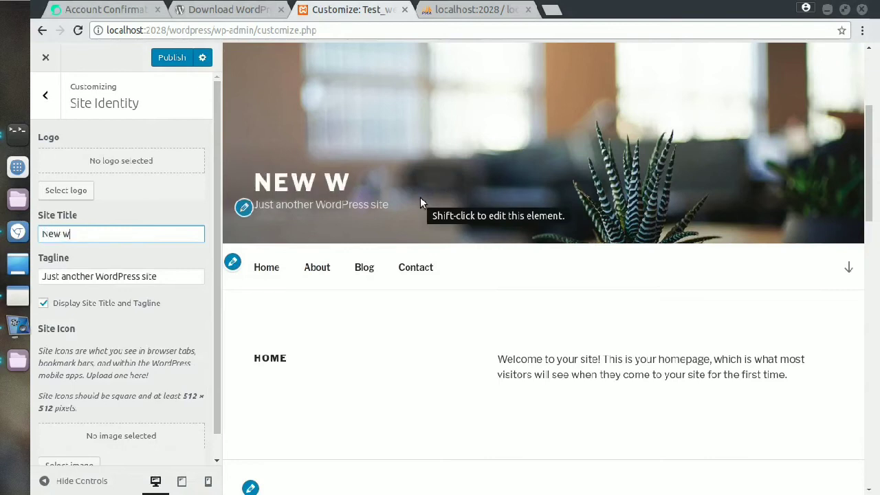
click(509, 350)
scroll(387, 323, down, 3)
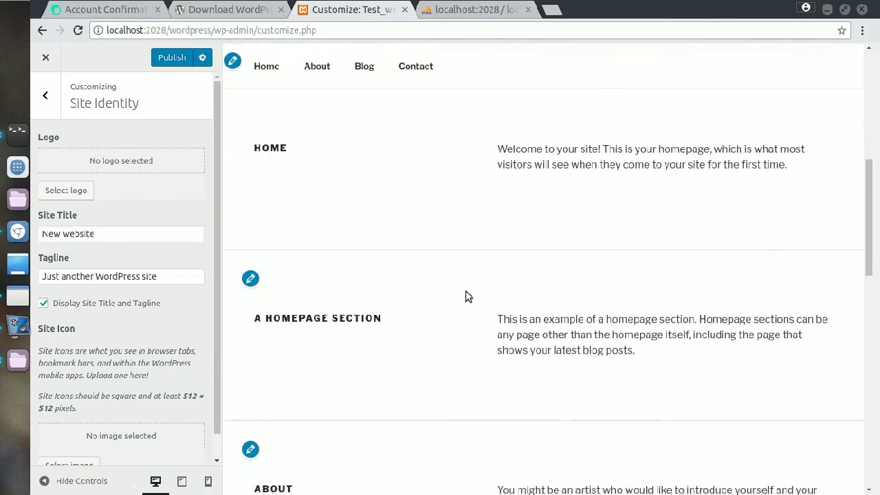
scroll(465, 290, down, 9)
scroll(103, 378, down, 1)
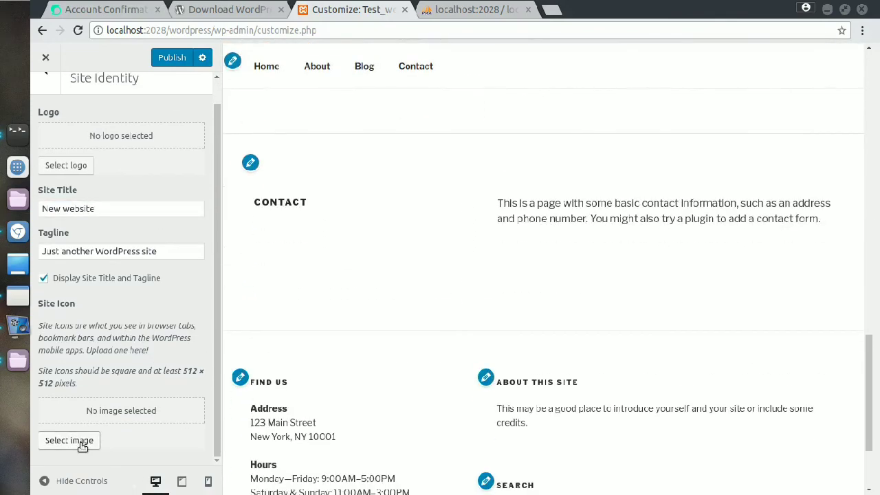
scroll(116, 413, up, 1)
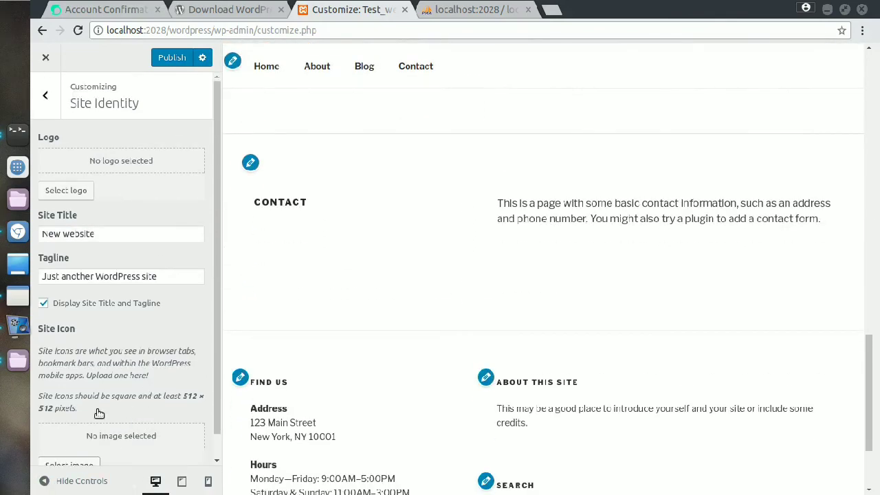
scroll(100, 412, down, 1)
scroll(103, 405, up, 1)
Step: Open the Colors section and try the Dark, then the Custom colour scheme
click(47, 99)
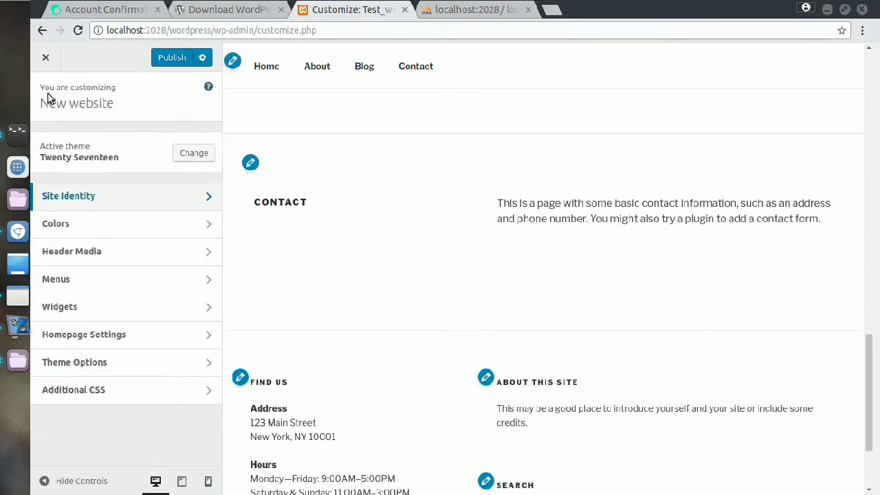
click(125, 224)
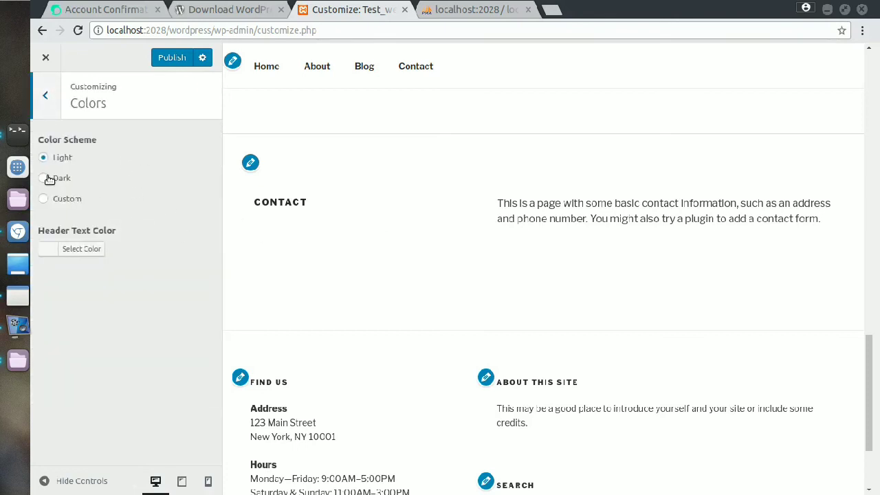
click(43, 179)
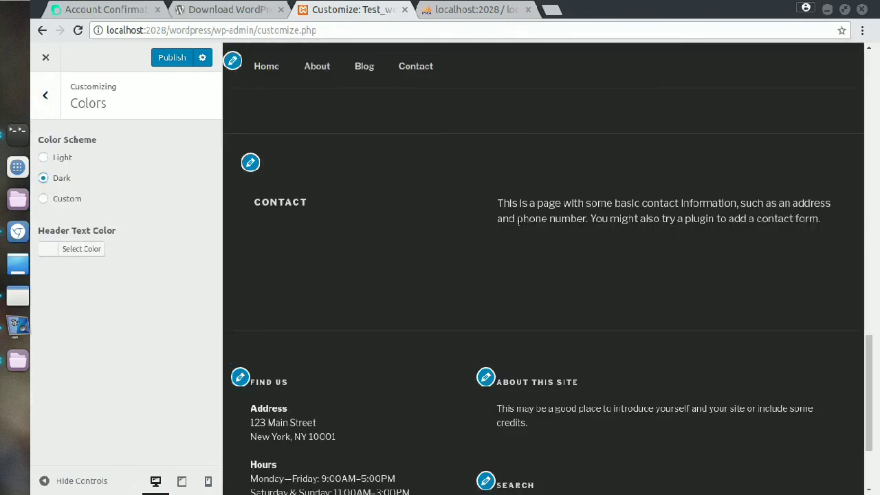
click(44, 198)
Step: Shift the custom accent hue and set the header text colour to #c6c6c6, then #2b2b2b
click(78, 236)
drag(85, 240, 66, 237)
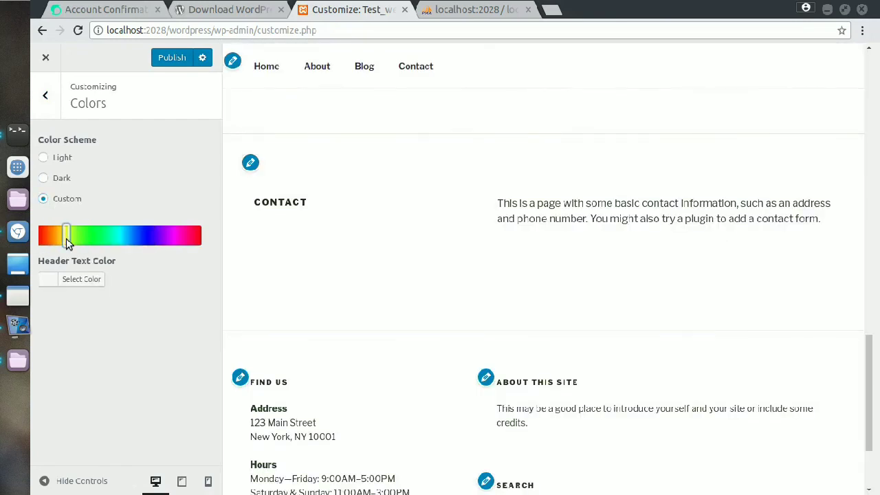
click(84, 279)
drag(121, 371, 64, 327)
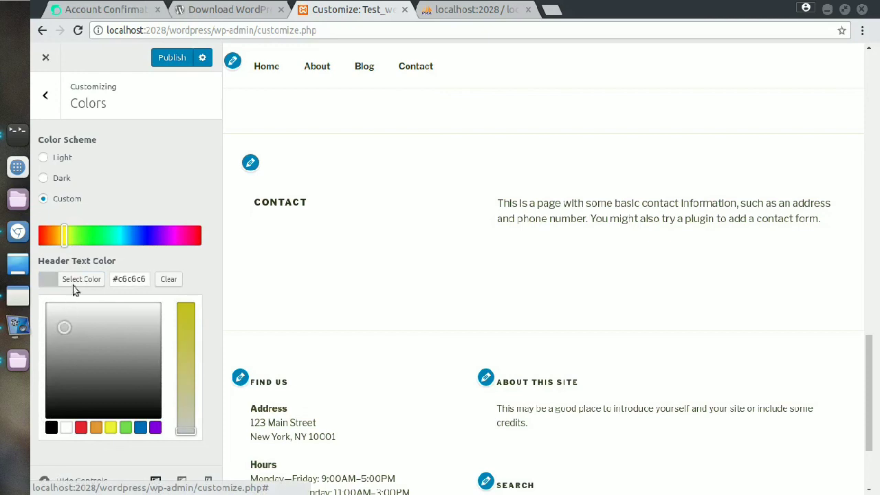
scroll(233, 227, up, 10)
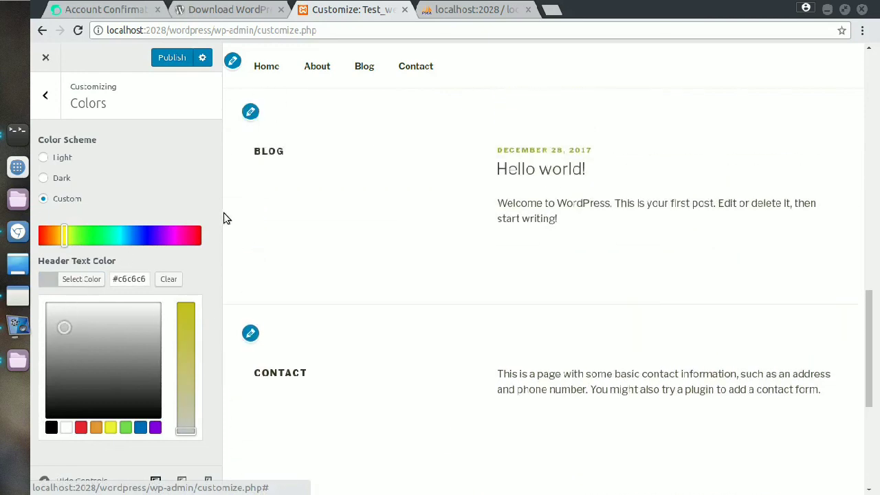
drag(66, 326, 97, 398)
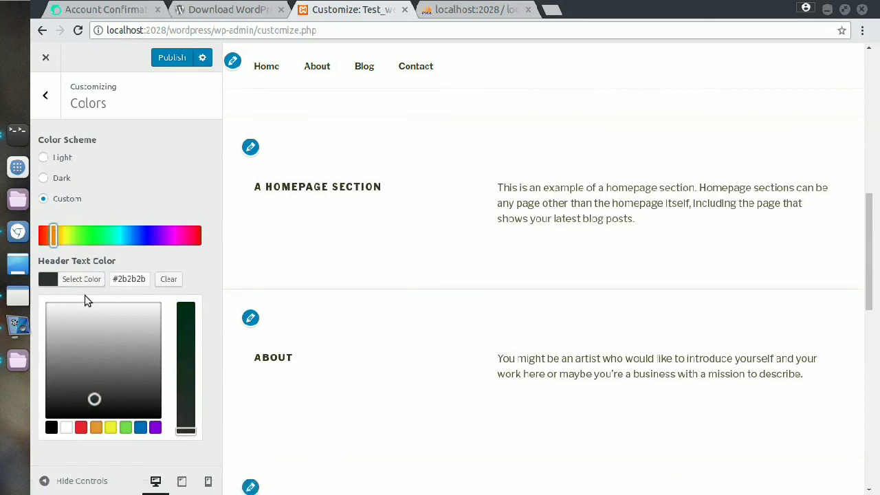
Step: Clear the custom header text colour and return to the Light scheme via Dark
click(168, 279)
click(46, 179)
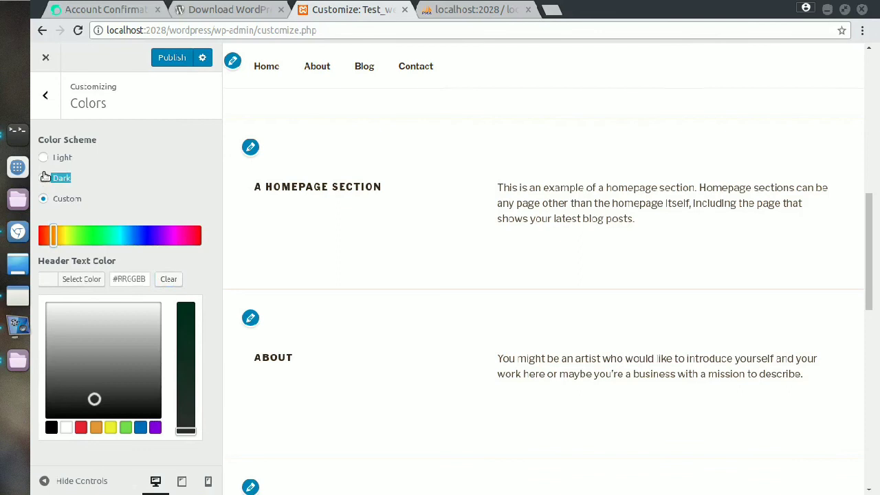
click(43, 158)
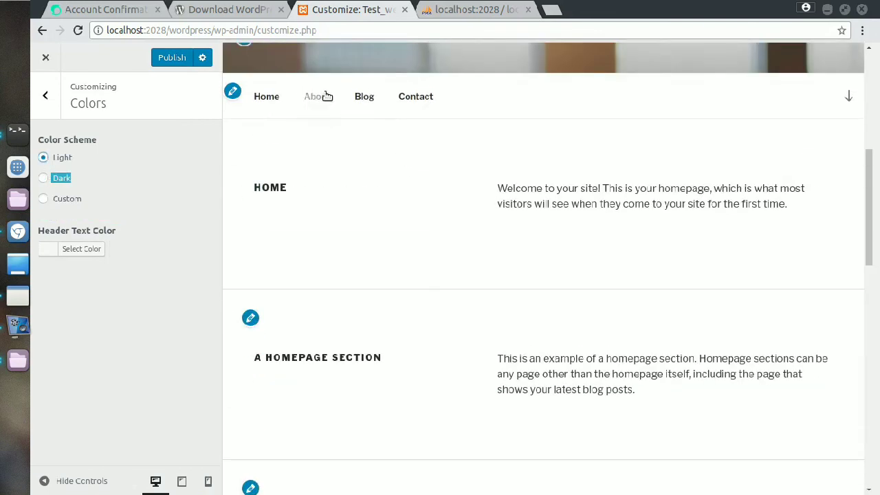
Step: Preview the About page and select the address and hours text in the Find Us widget
click(322, 96)
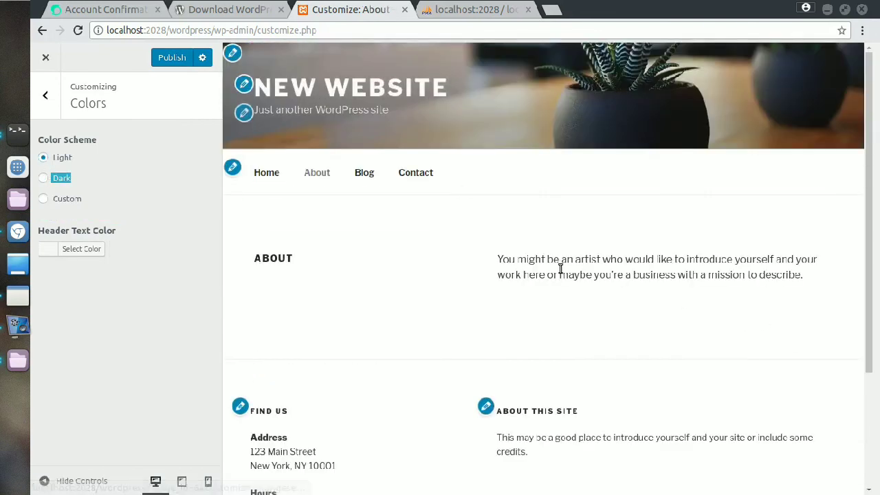
scroll(483, 373, down, 4)
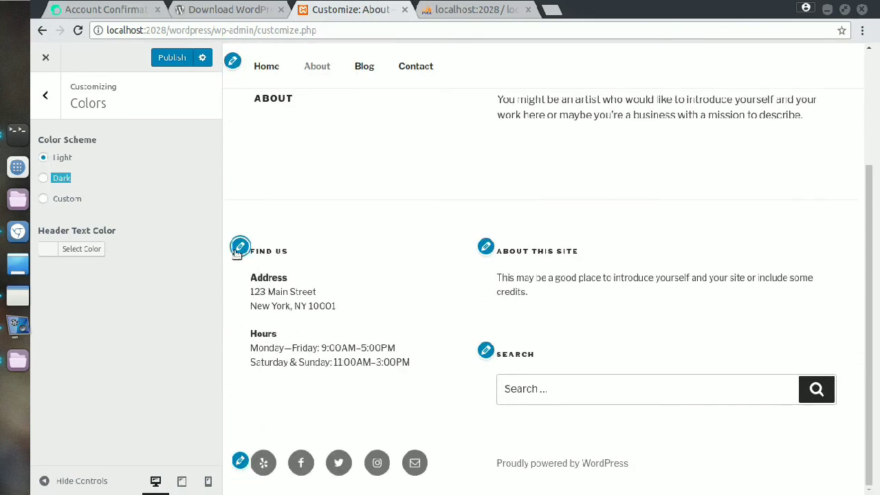
click(239, 248)
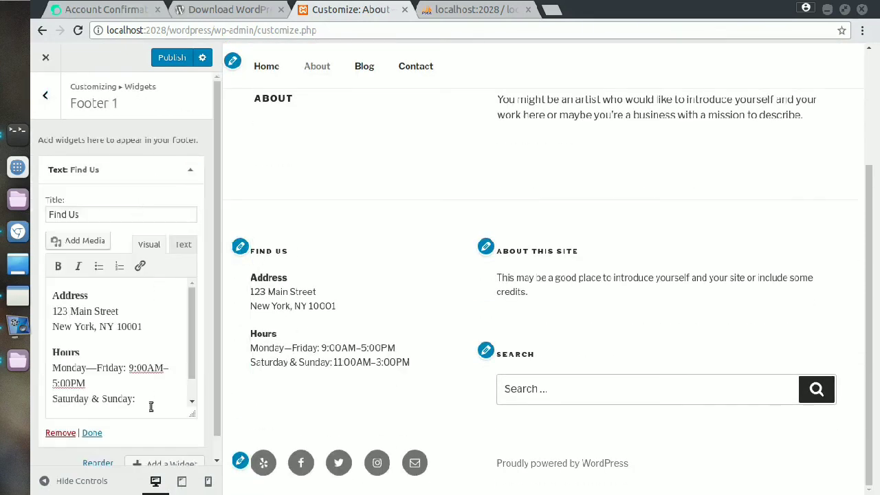
drag(152, 407, 14, 295)
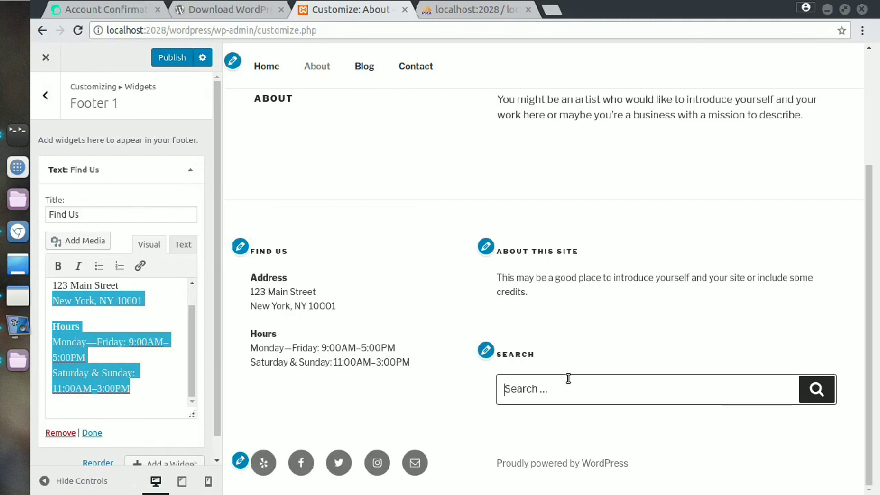
scroll(560, 229, up, 4)
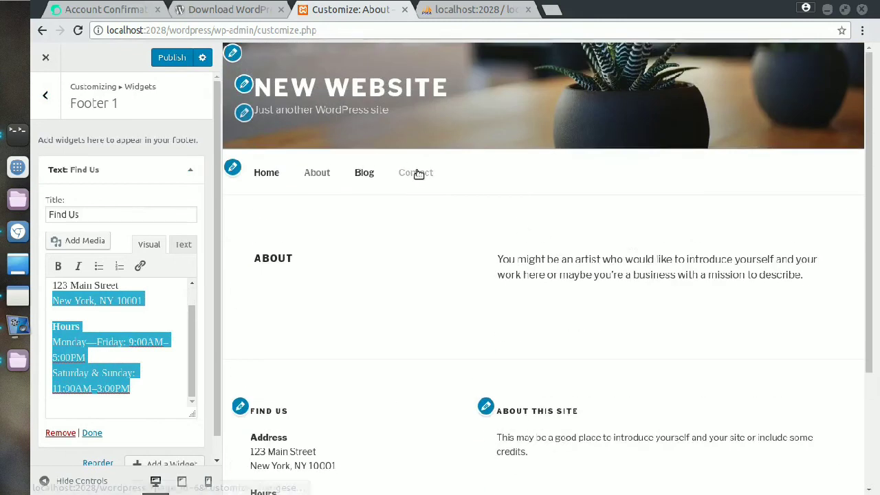
Step: Preview the Contact and Blog pages
click(417, 173)
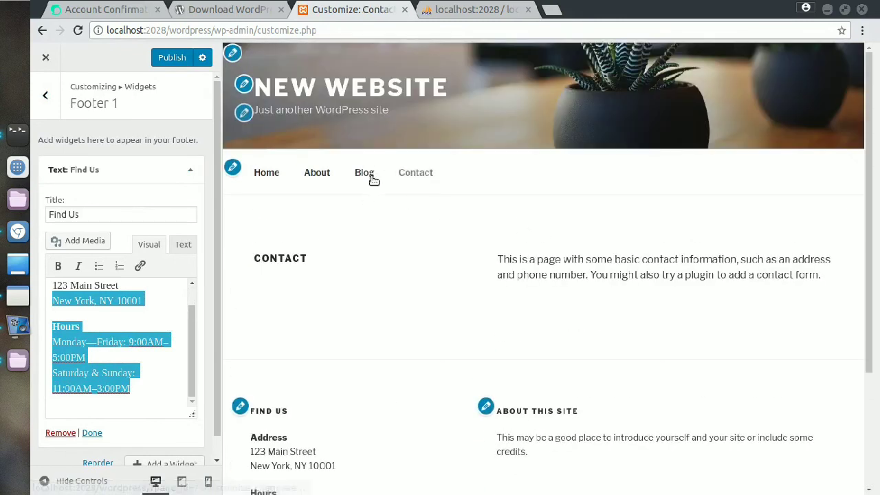
click(373, 175)
scroll(695, 428, down, 3)
scroll(696, 427, up, 5)
Step: Back out to the main sections and exit the Customizer, discarding unsaved changes
click(47, 96)
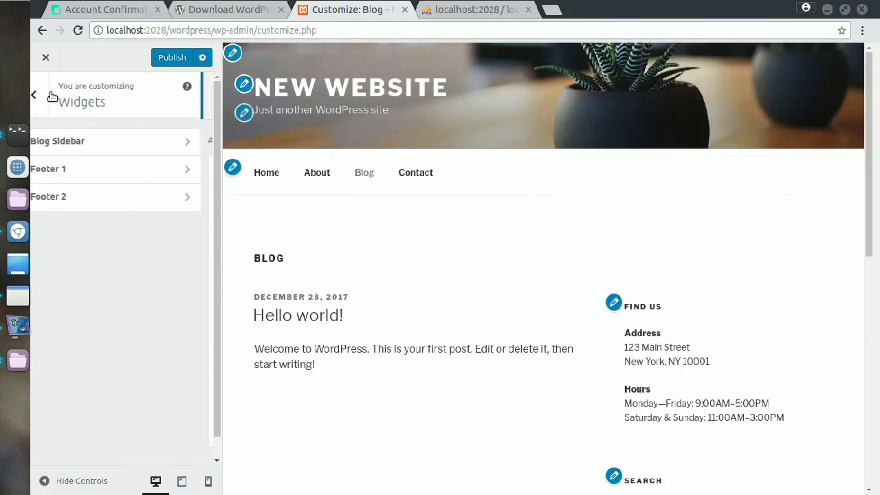
click(50, 97)
click(46, 58)
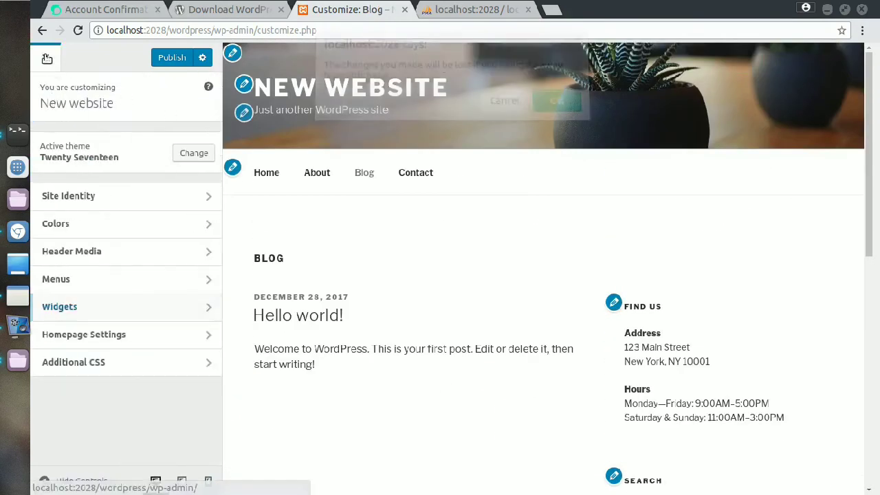
click(557, 112)
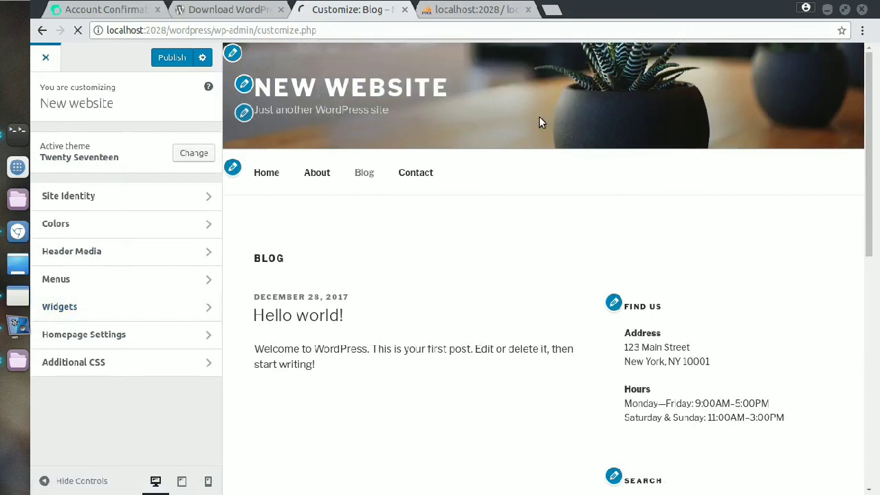